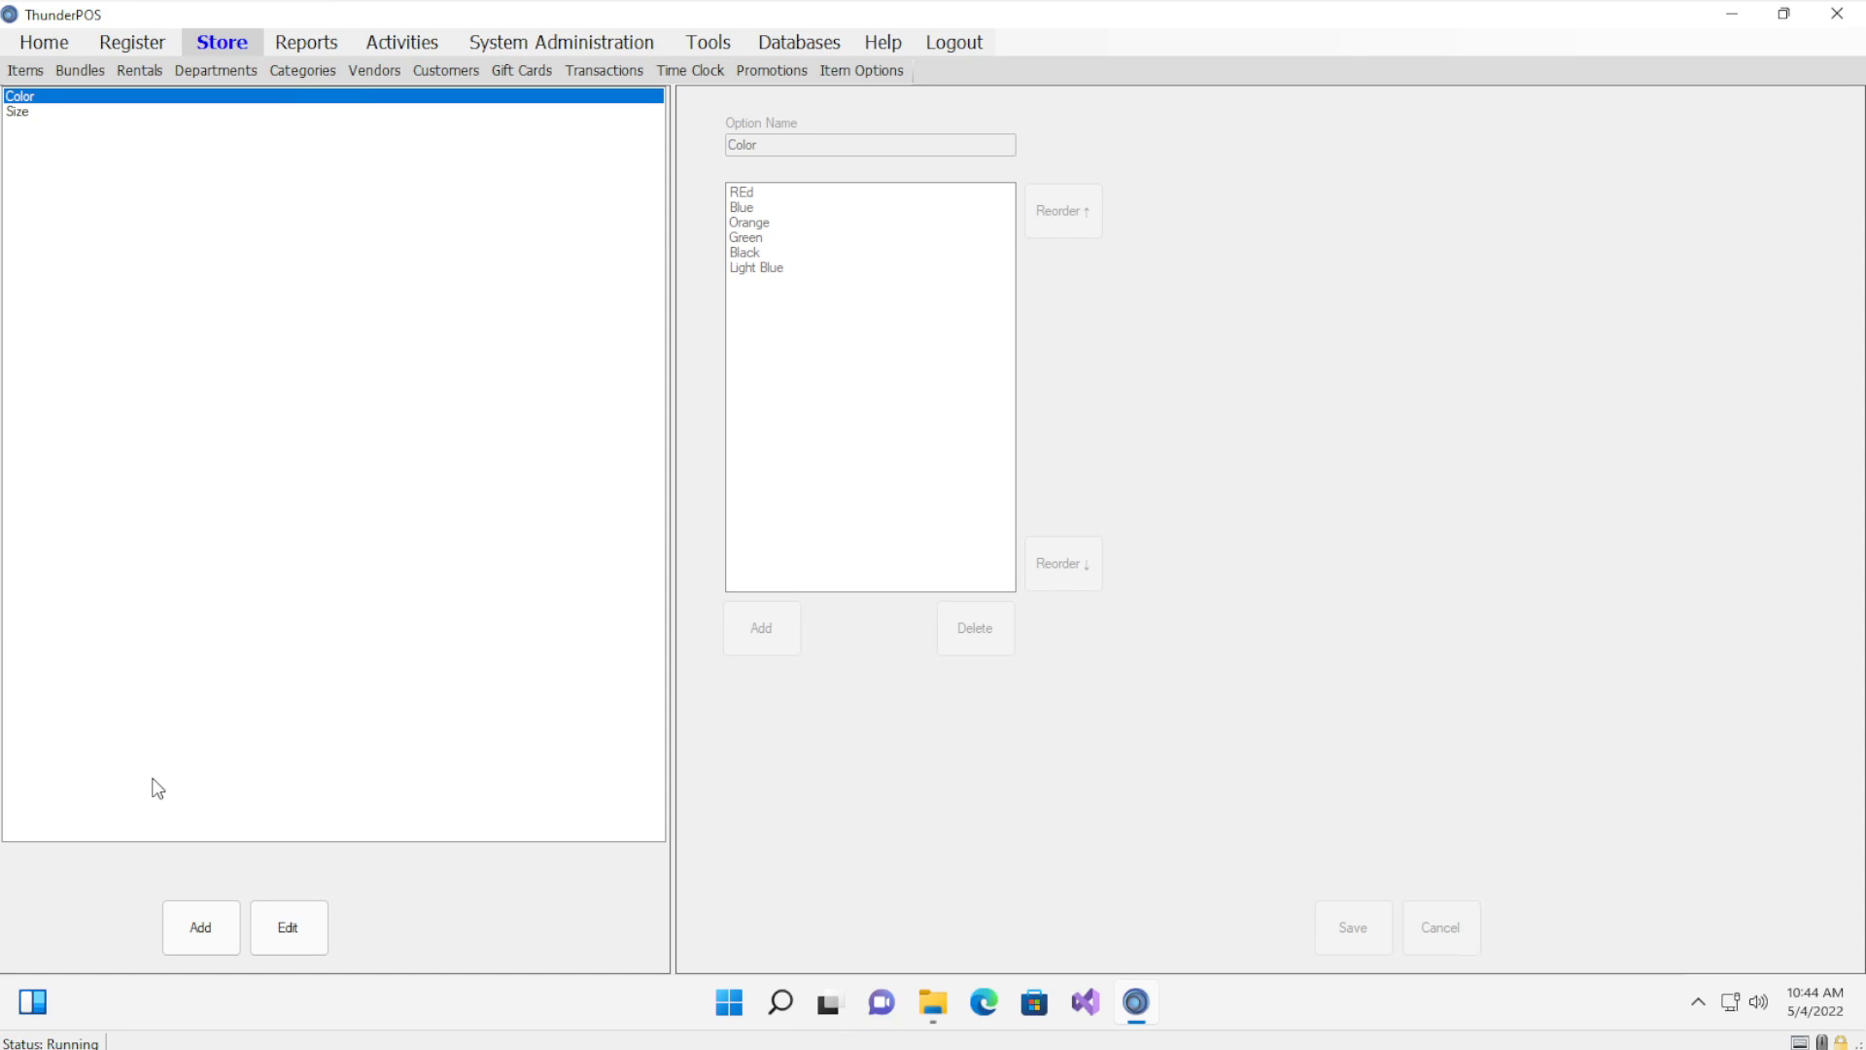
Create a new item option named Flavor and add Cherry as its first value.
click(194, 930)
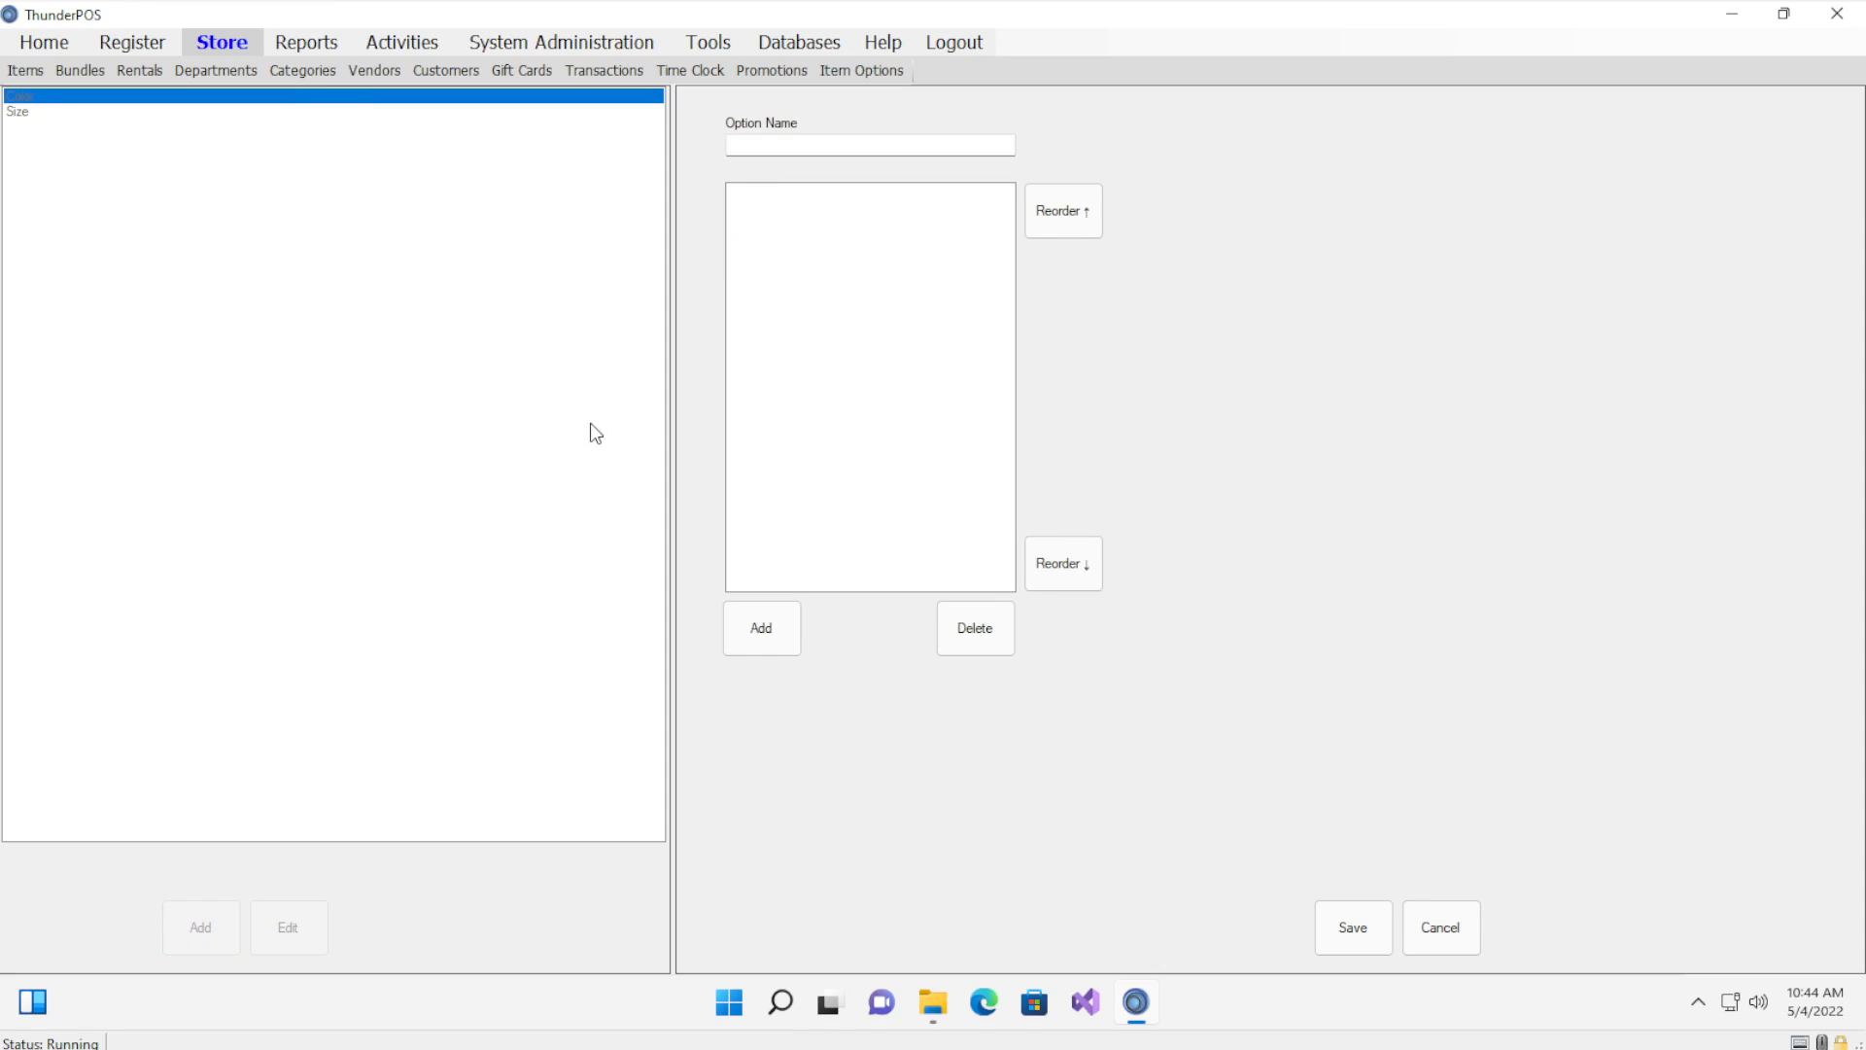
click(753, 142)
text(Flavor)
click(785, 630)
text(Cherry)
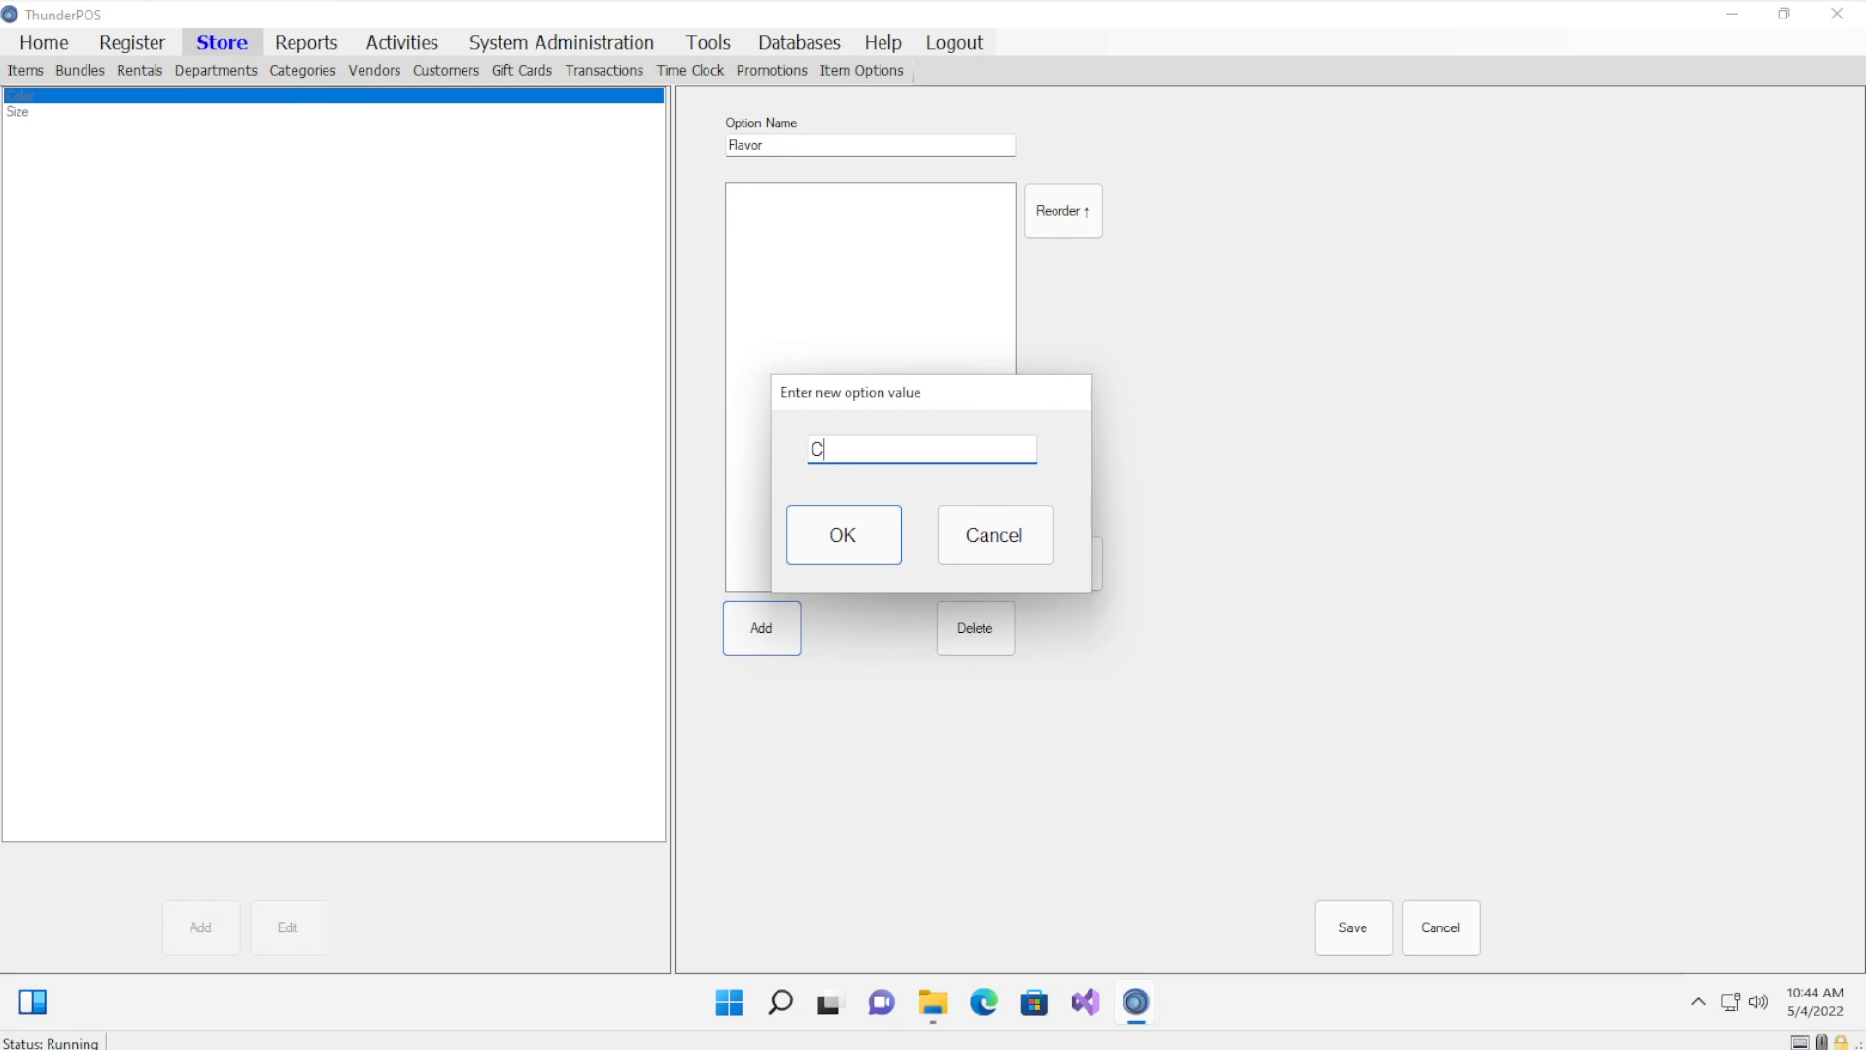
key(Return)
Add the values Grape, Orange and Apple to the Flavor option and save it.
click(785, 630)
text(Grape)
key(Return)
click(785, 630)
text(Orange)
key(Return)
click(785, 630)
text(Apple)
key(Return)
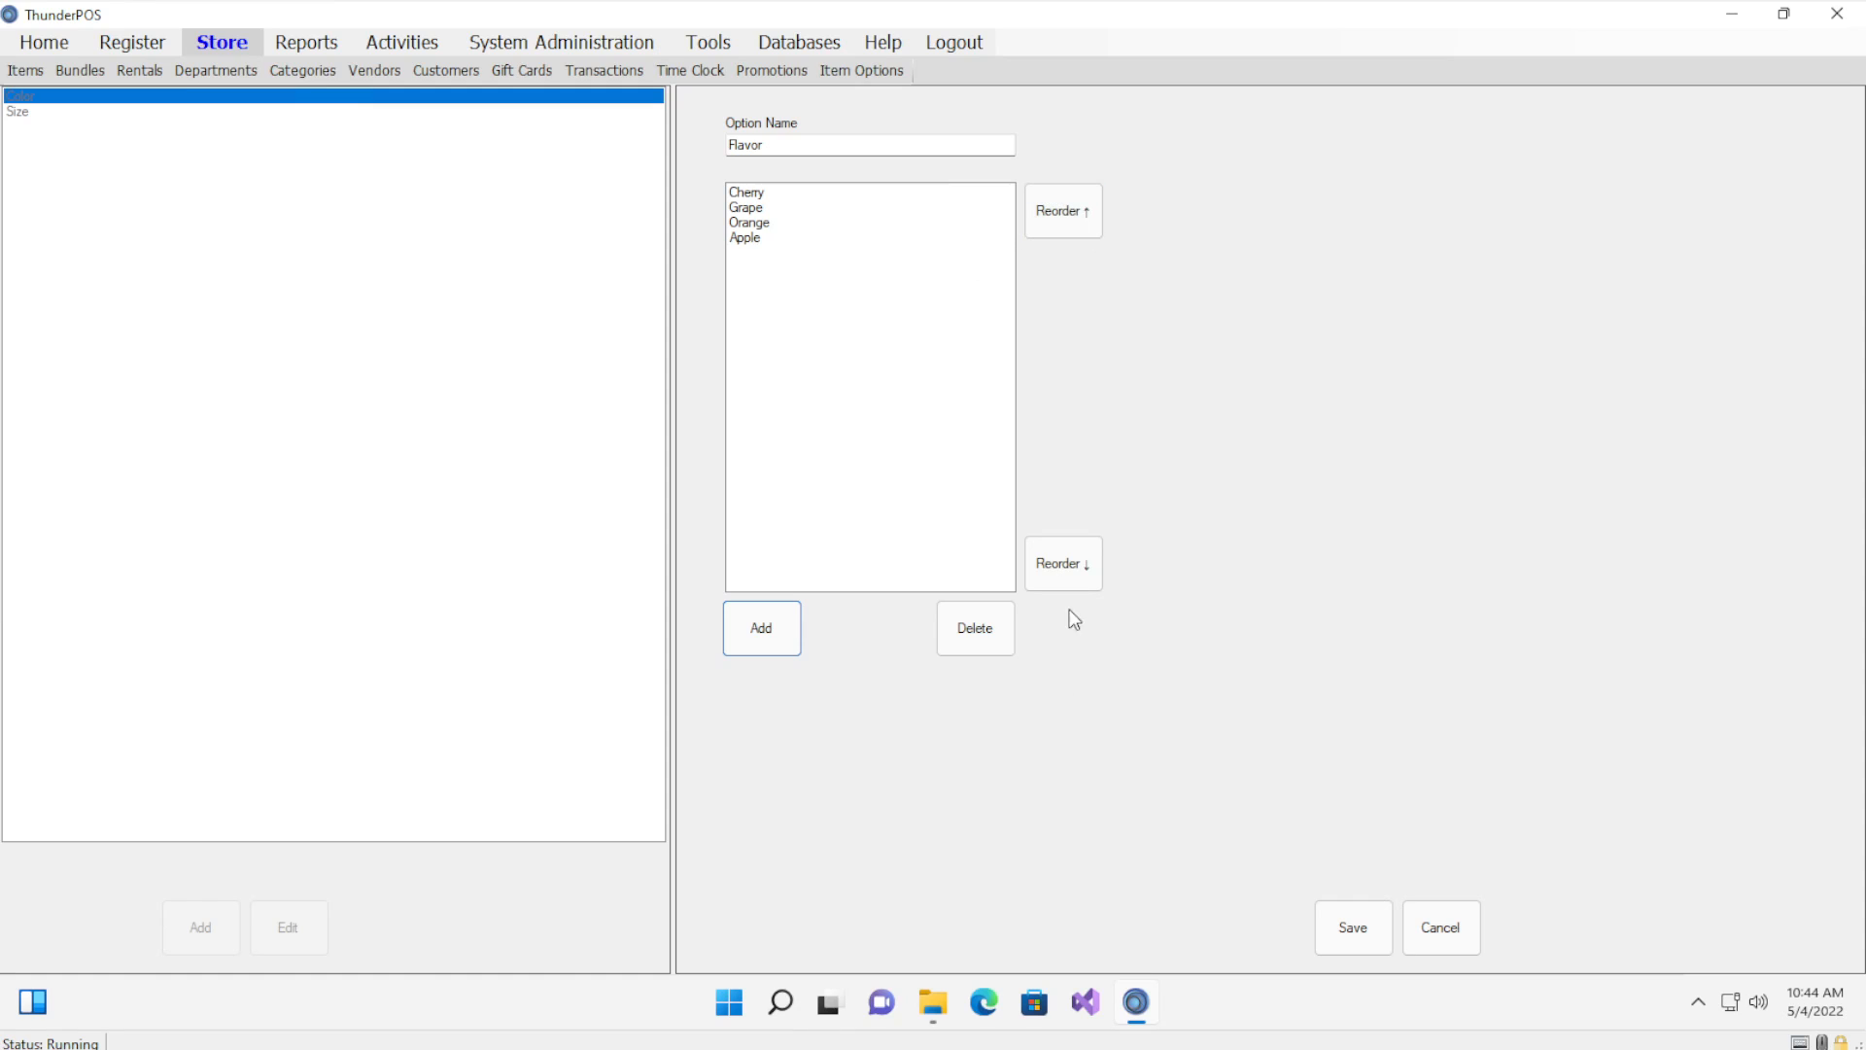
click(1373, 920)
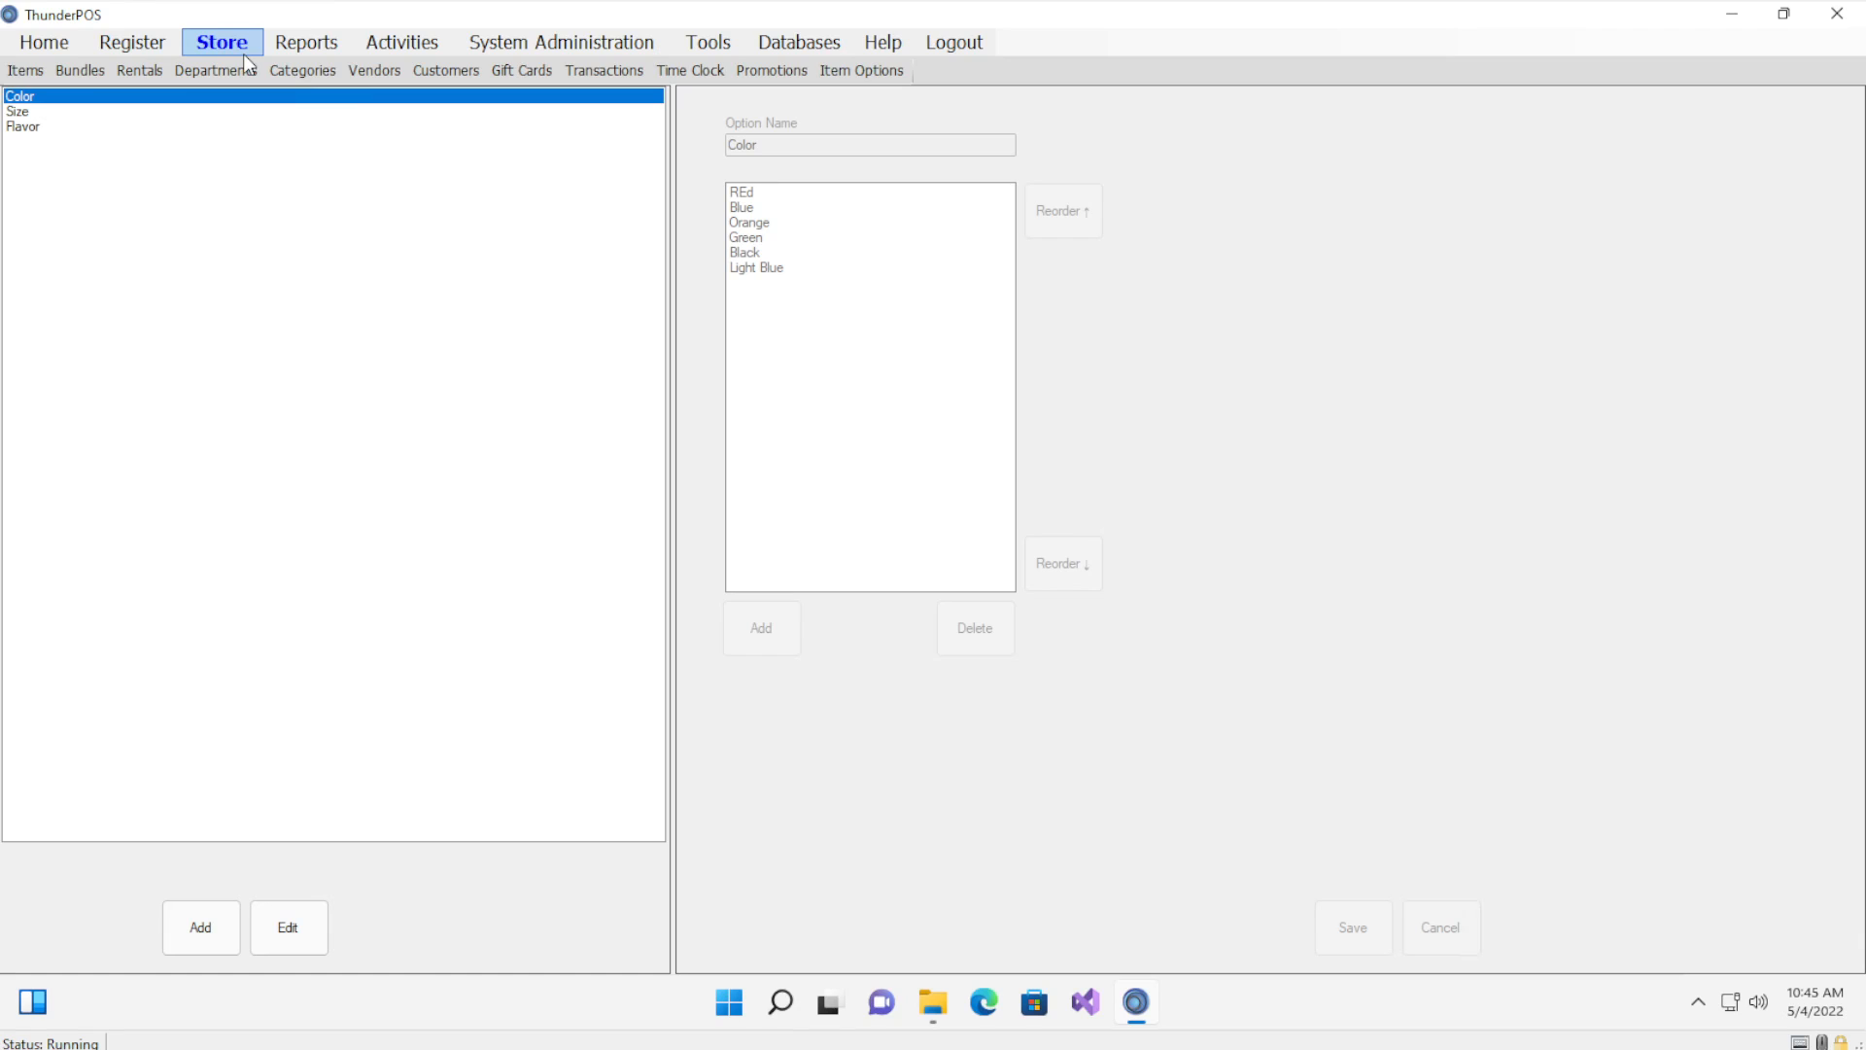
Start a new store item with the Item ID FREEZEPOP and the name Freeze Pops.
click(29, 72)
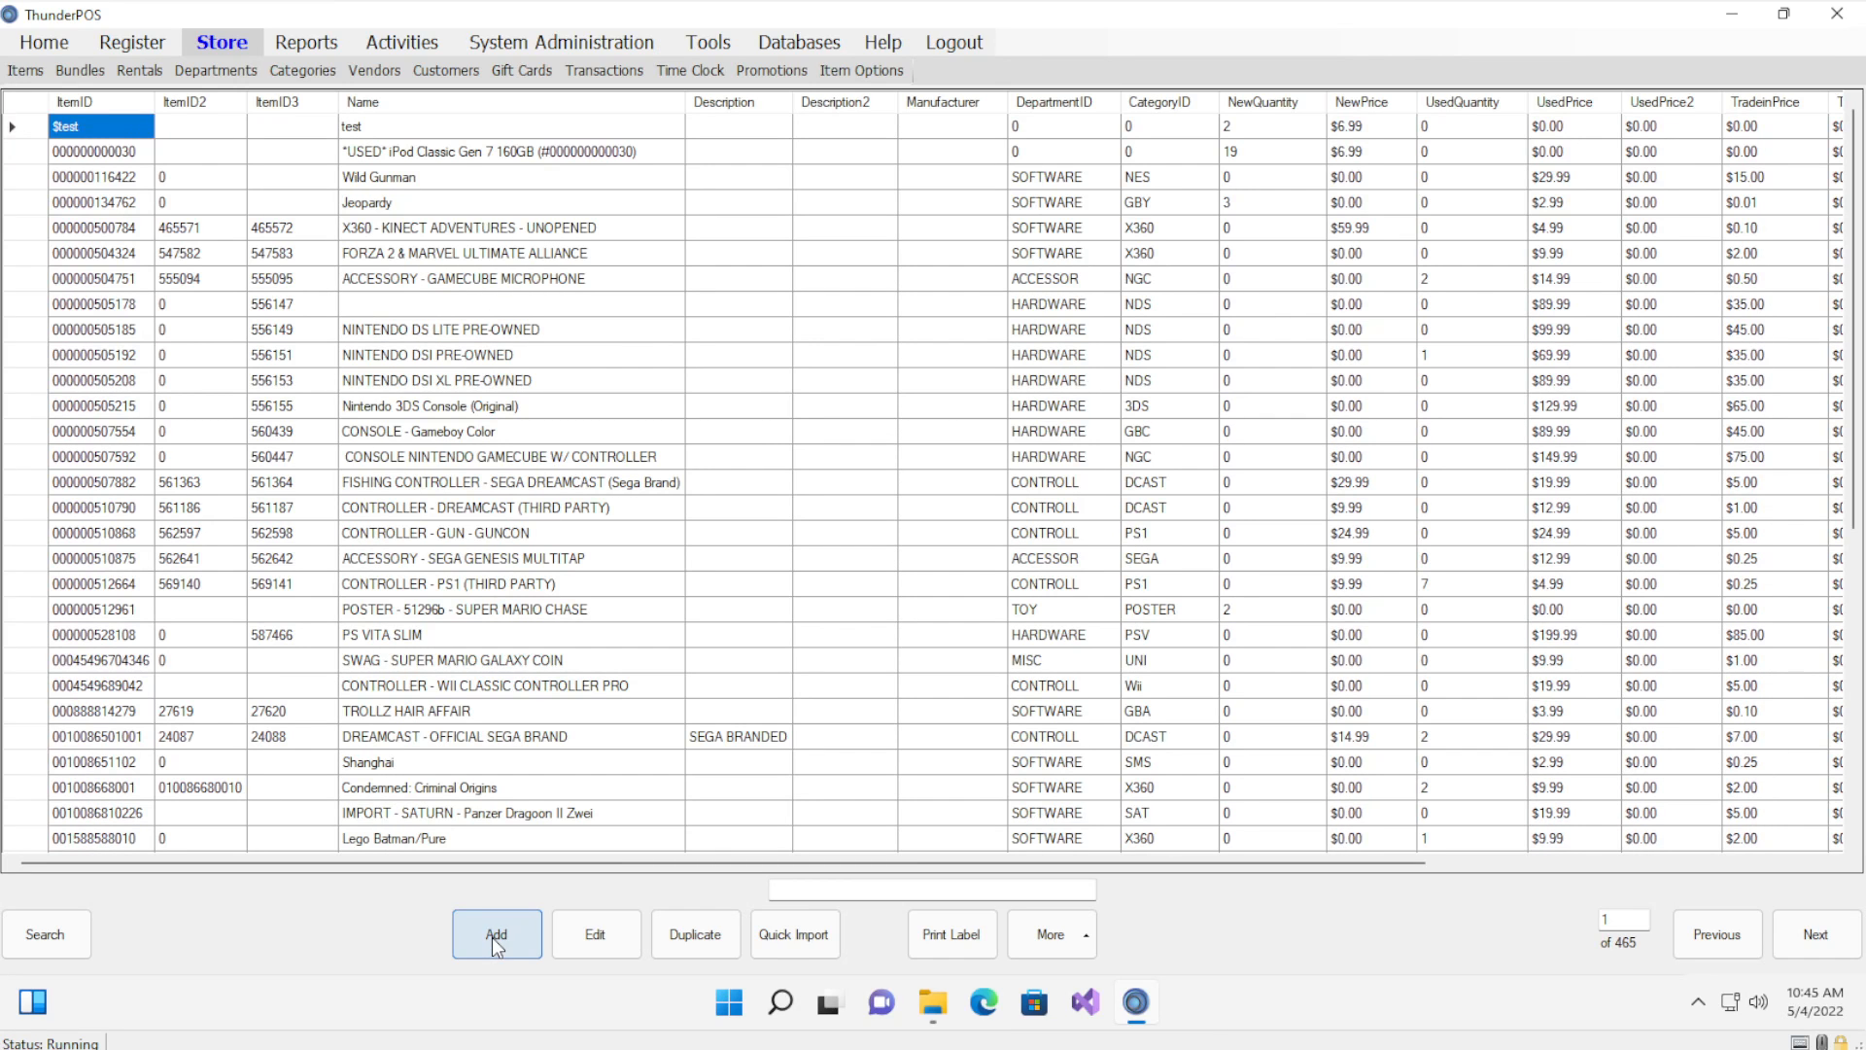
click(496, 935)
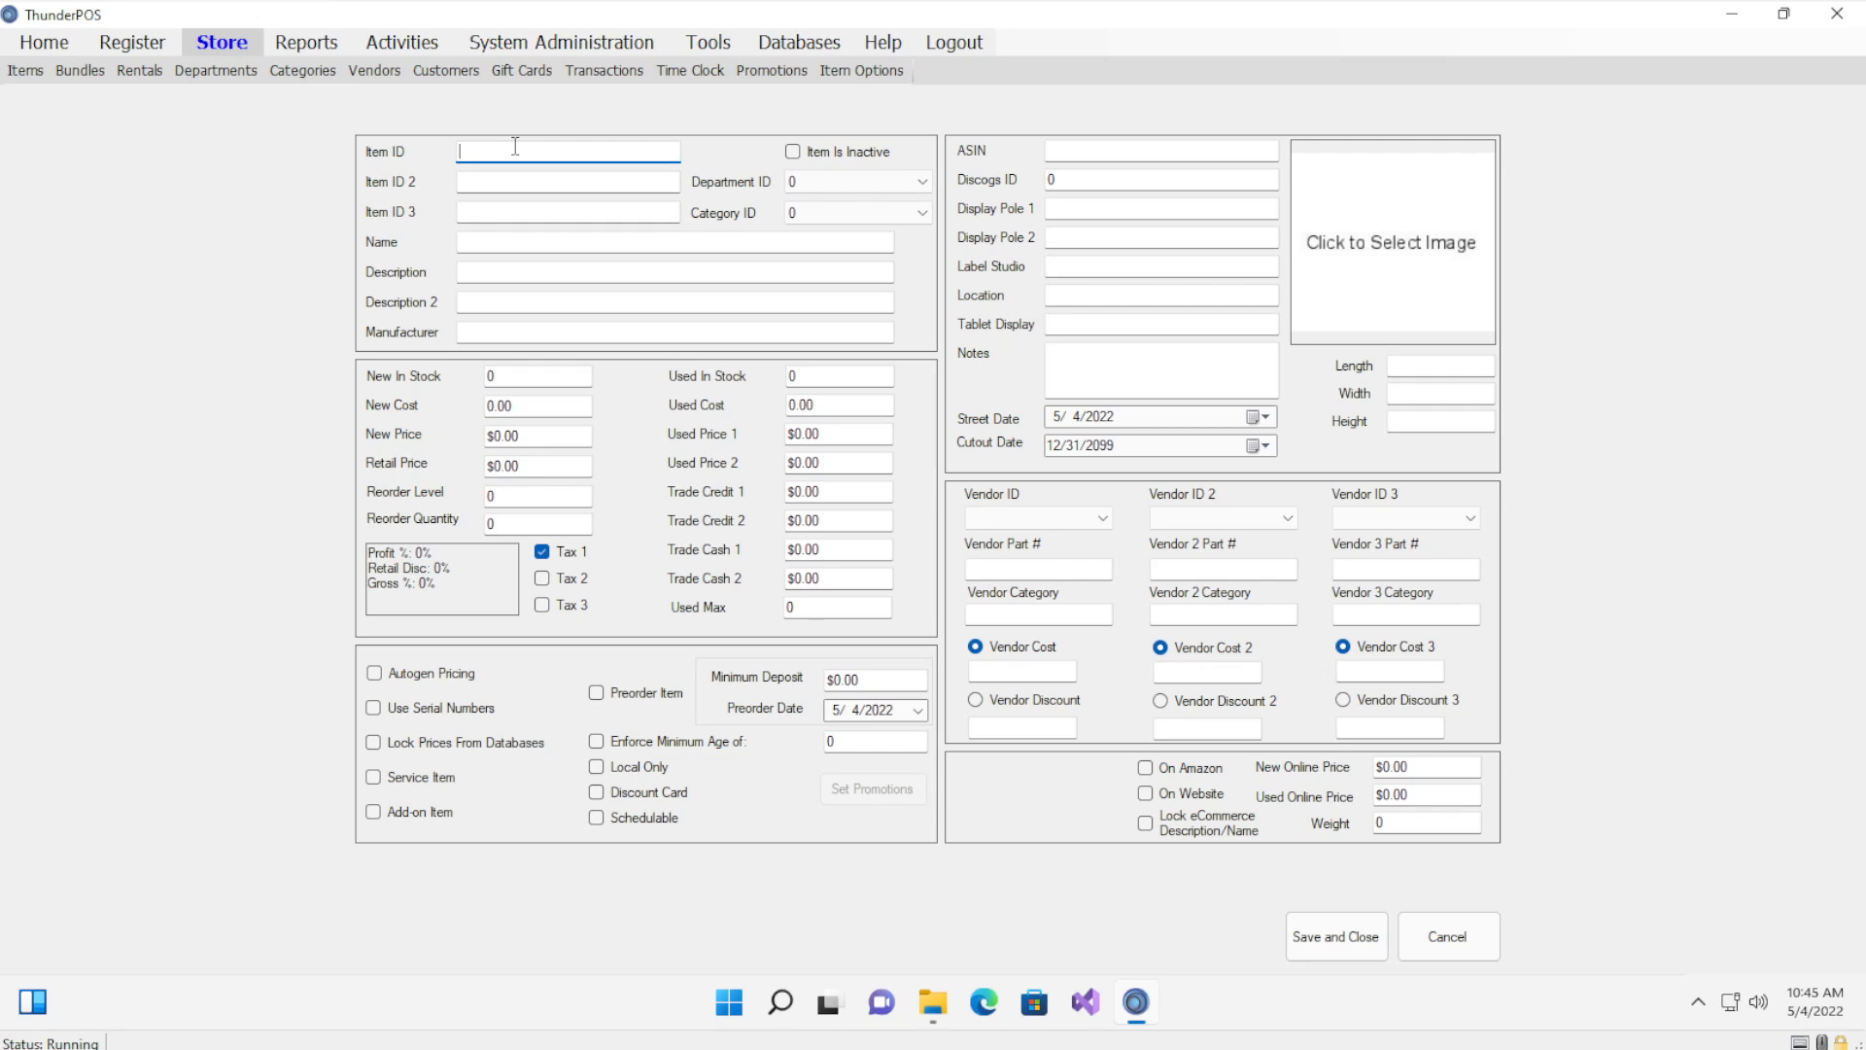
text(FREEZEPOP)
key(Tab)
key(Tab)
key(Tab)
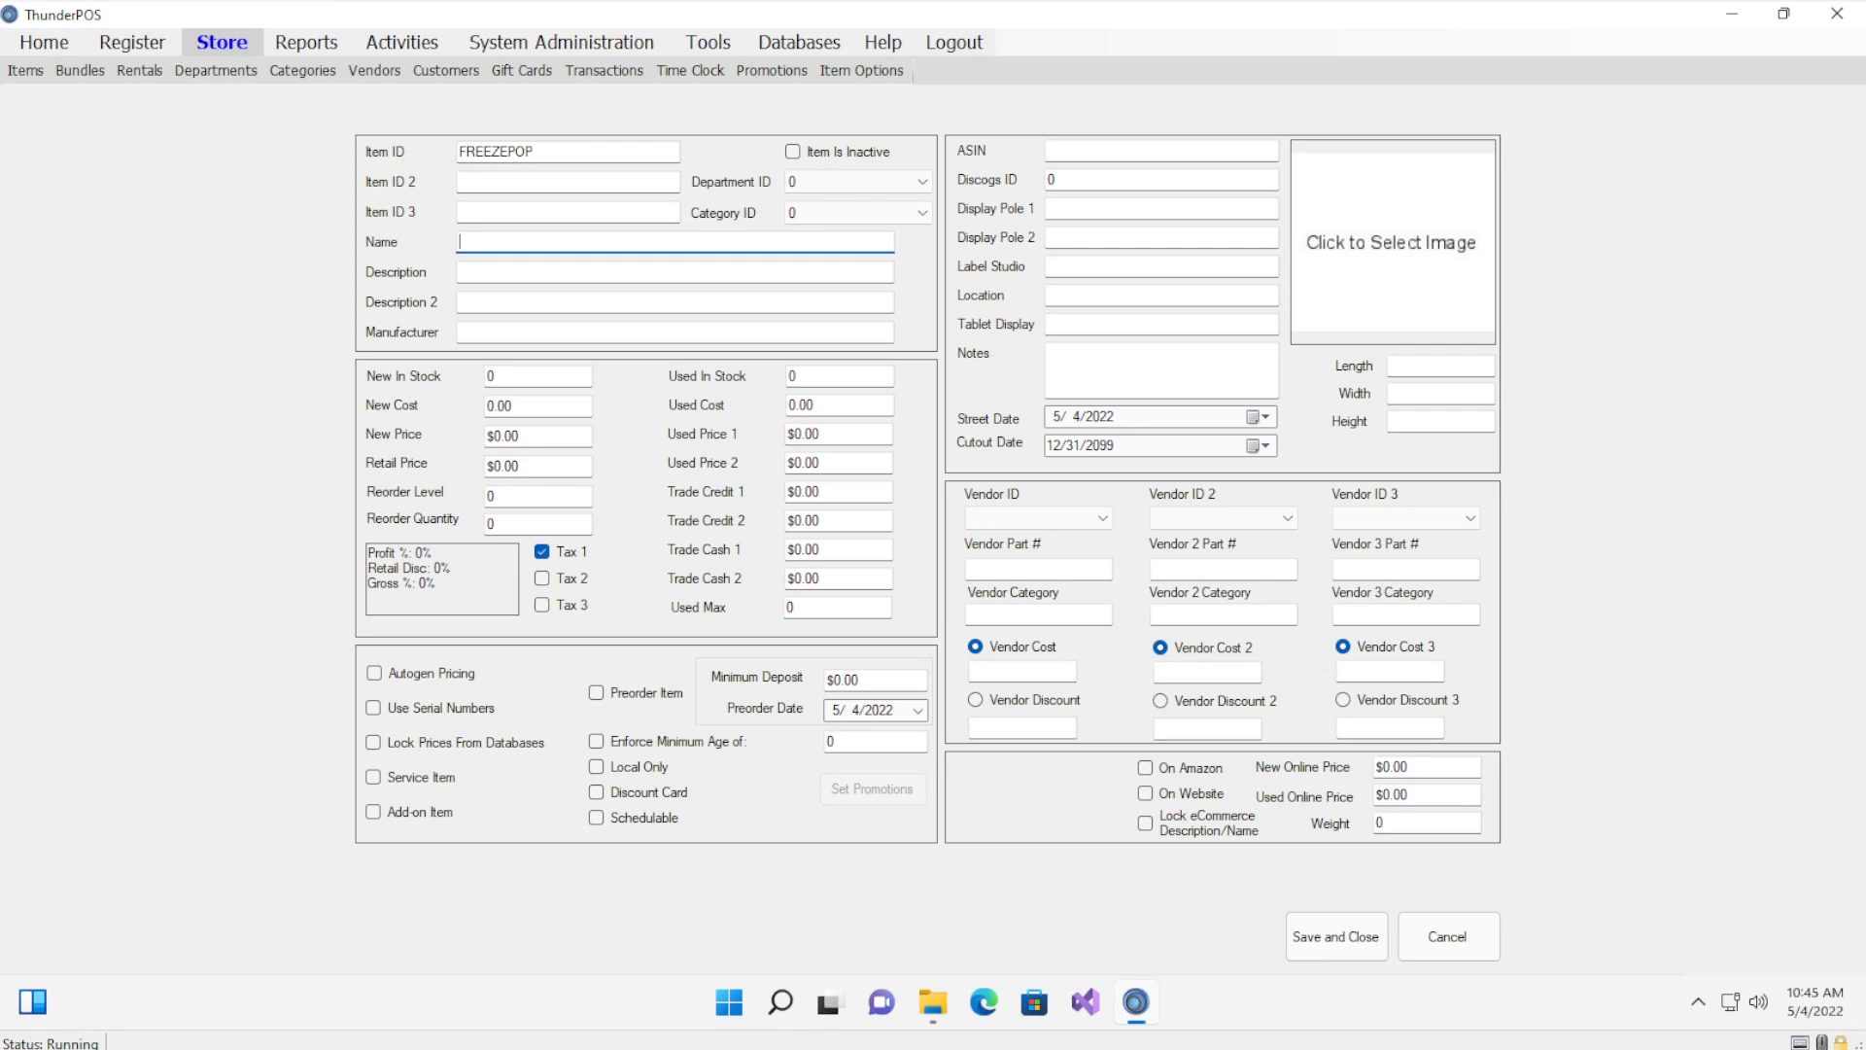
text(Freeze Pops)
Set the Freeze Pops item's new stock to 10 and new price to $0.99, then save the item.
key(Tab)
key(Tab)
key(Tab)
key(Tab)
key(Tab)
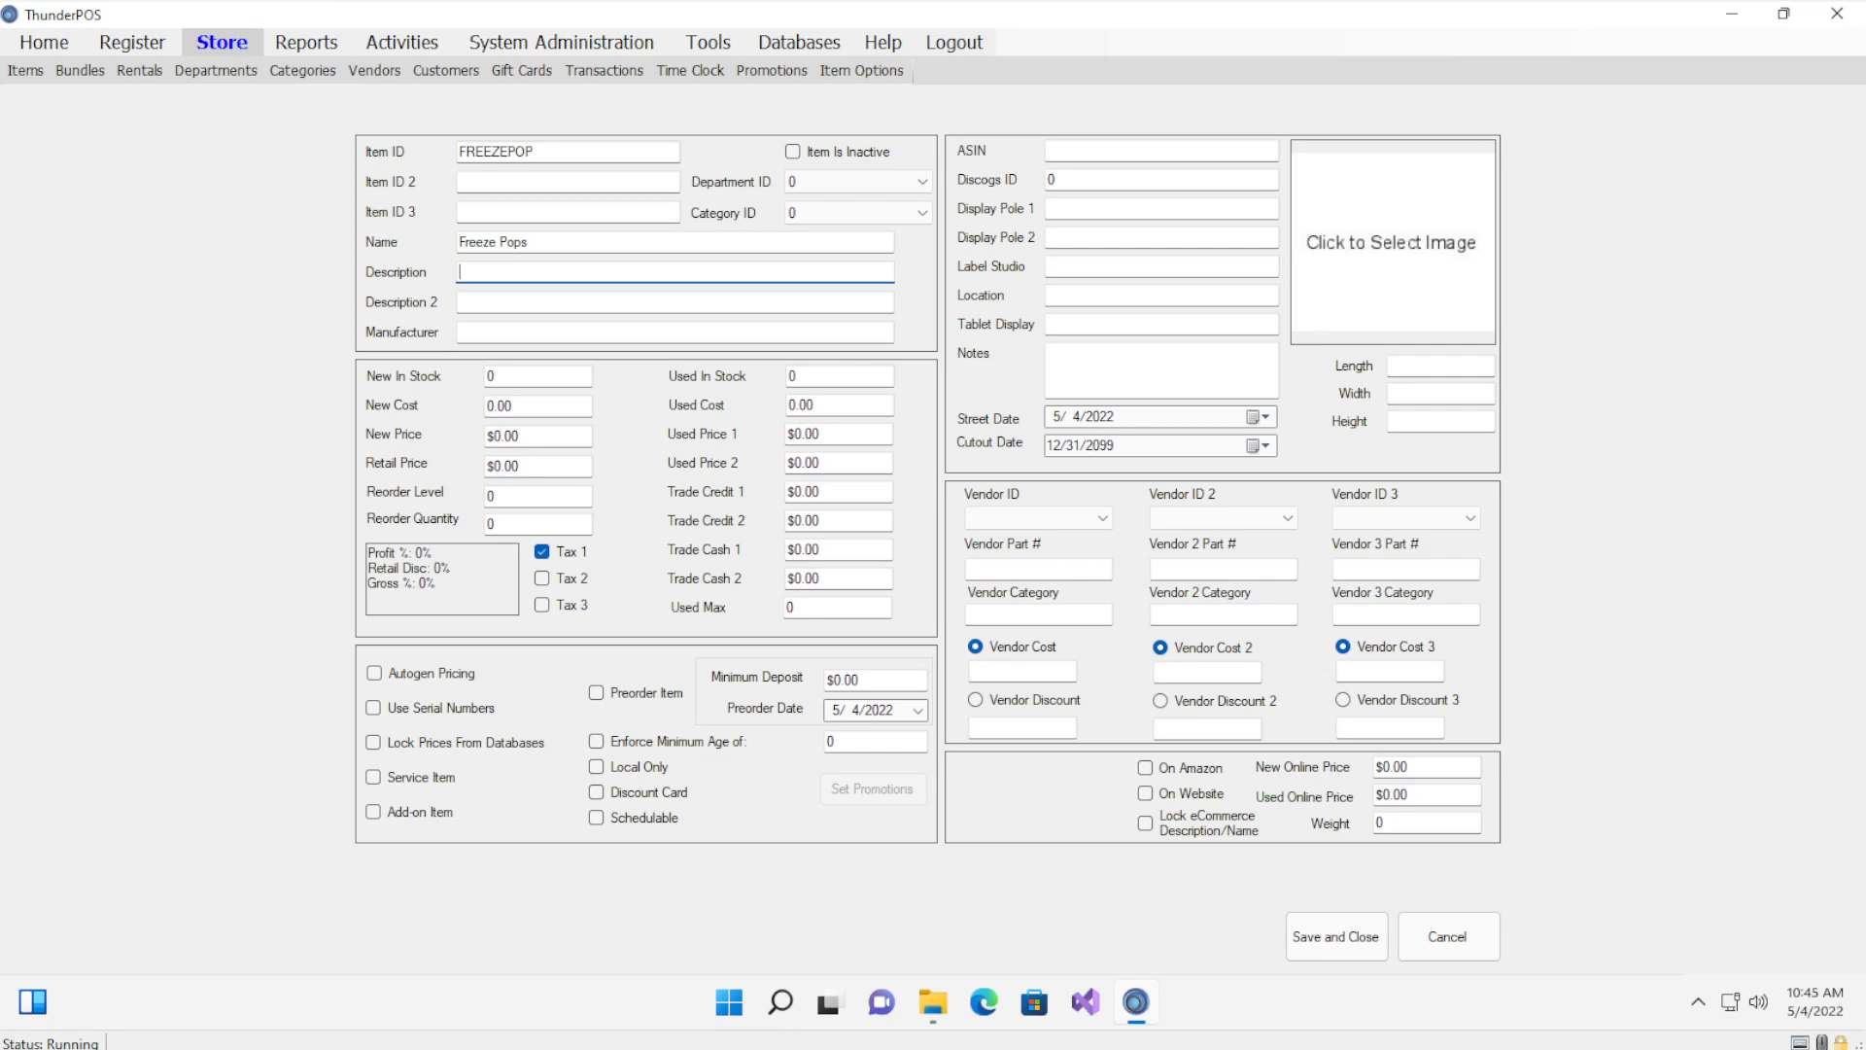
key(Tab)
key(Tab)
key(Tab)
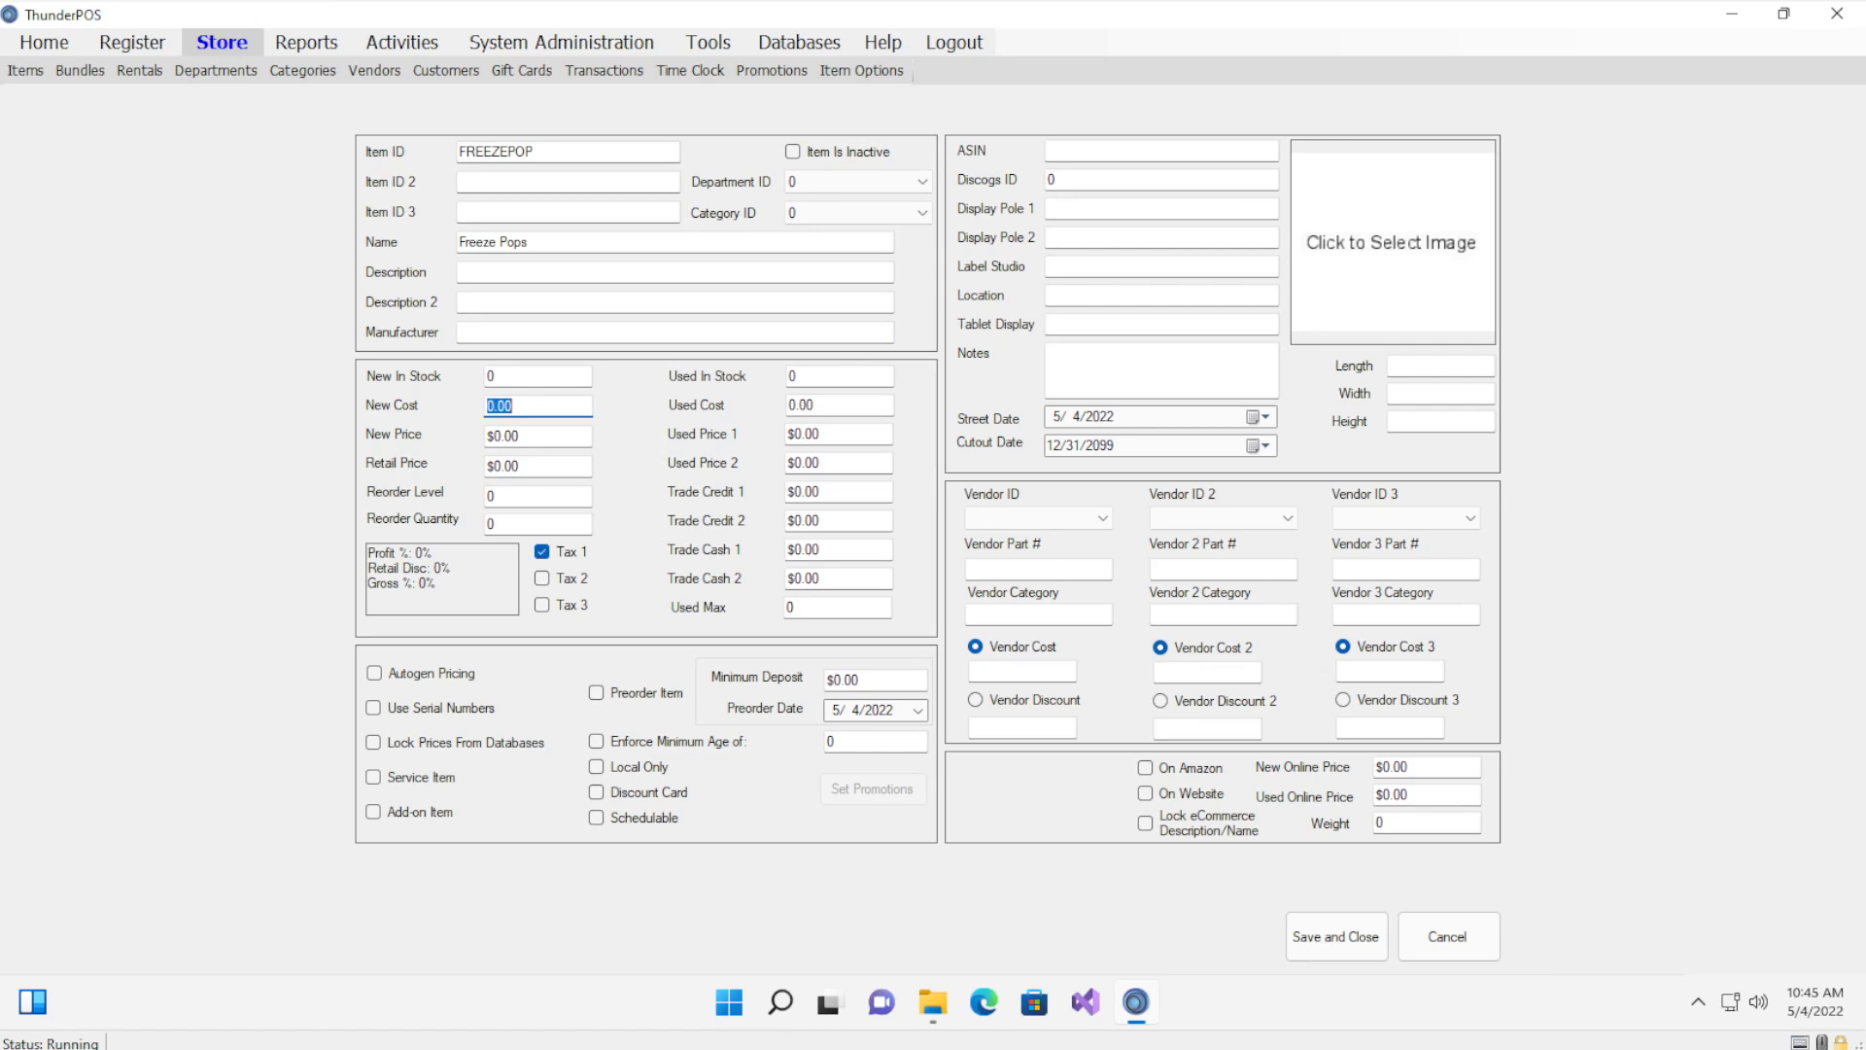
key(shift+Tab)
text(10)
click(544, 437)
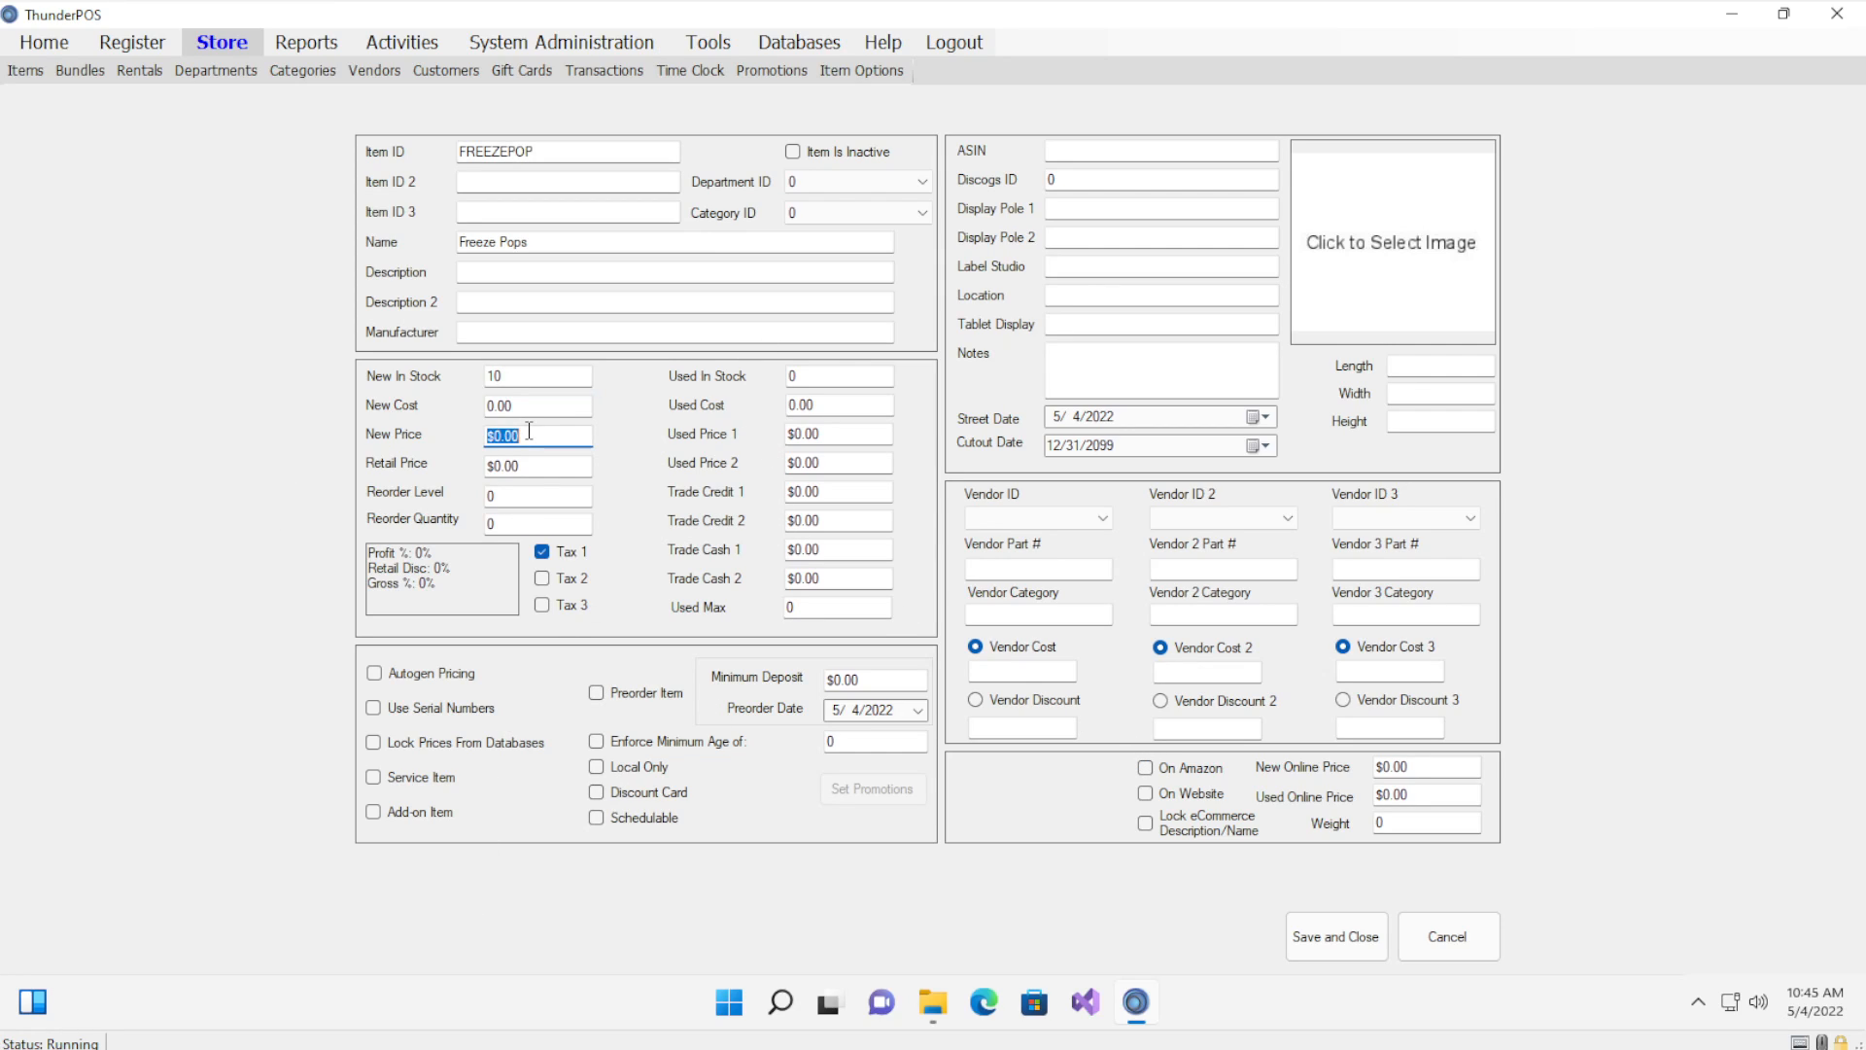
text(9)
text(0.)
text(9)
click(1339, 941)
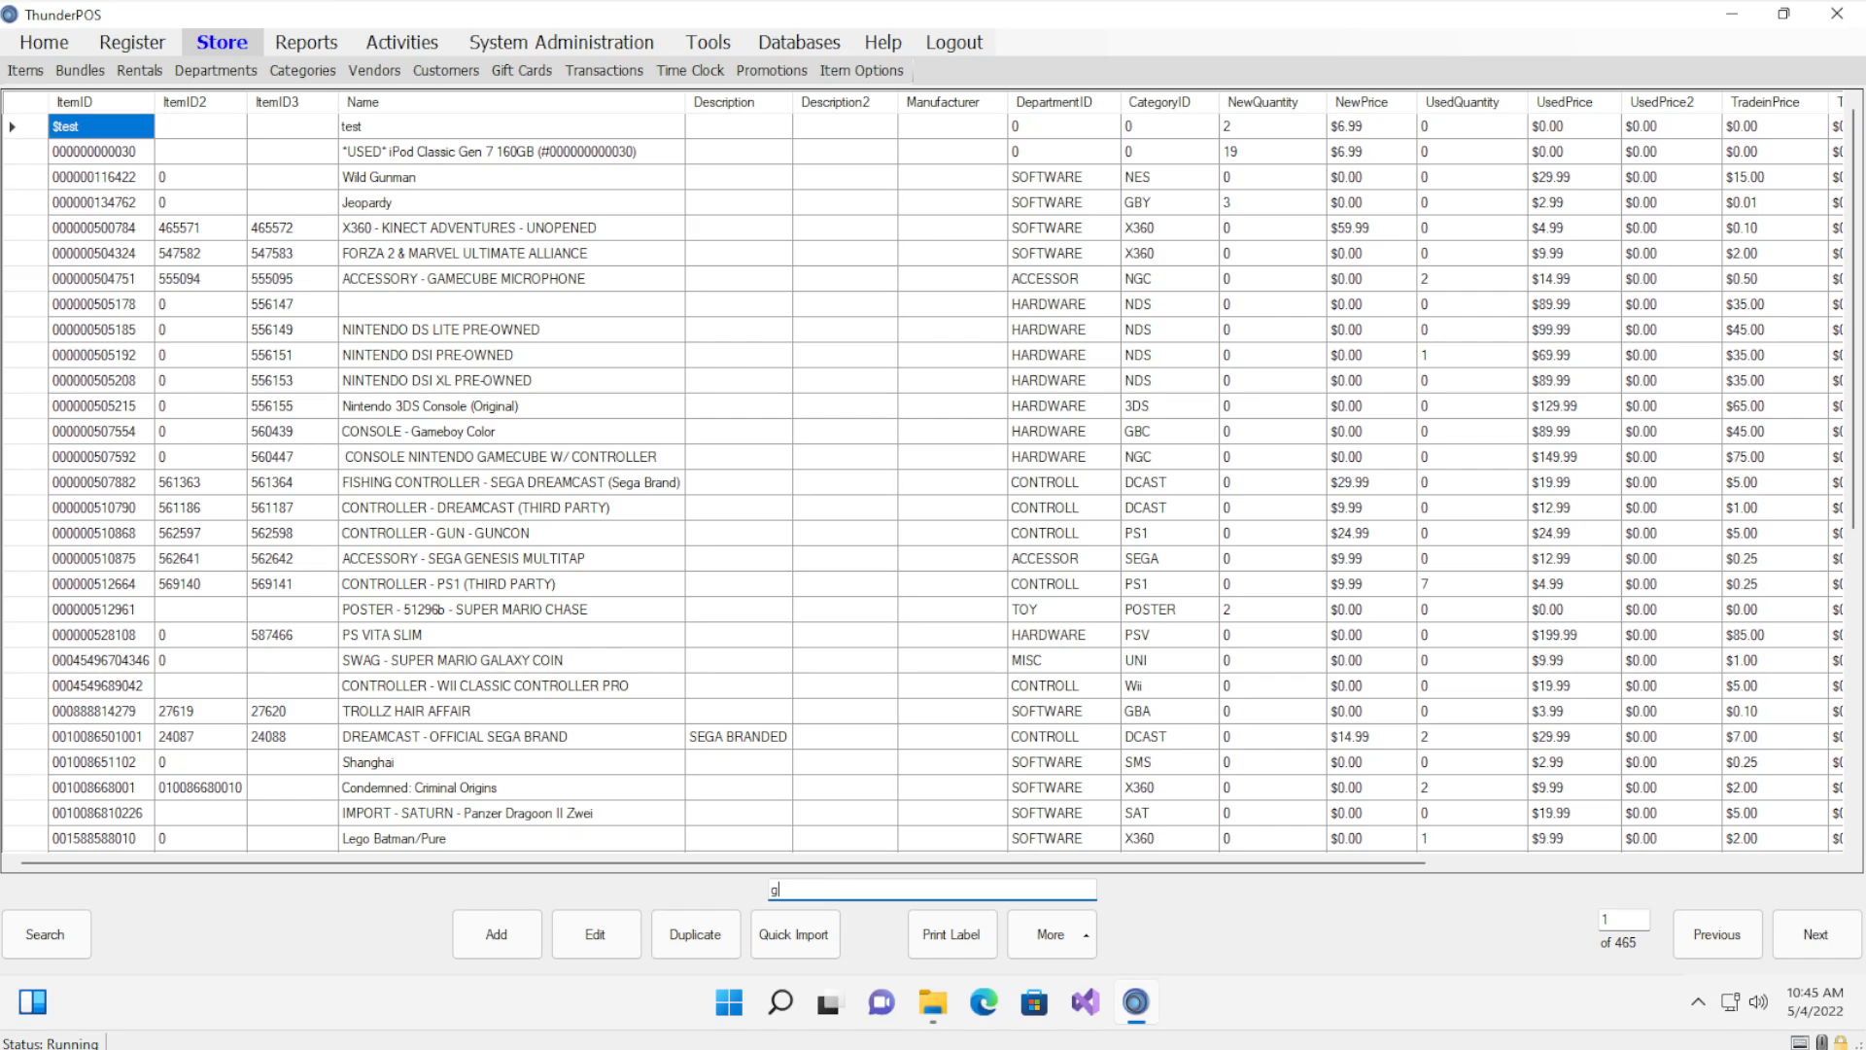
Search the items for "freeze pop" and start creating variants of FREEZEPOP with Flavor as Option 1 and None as Option 2.
text(freeze pop)
key(Return)
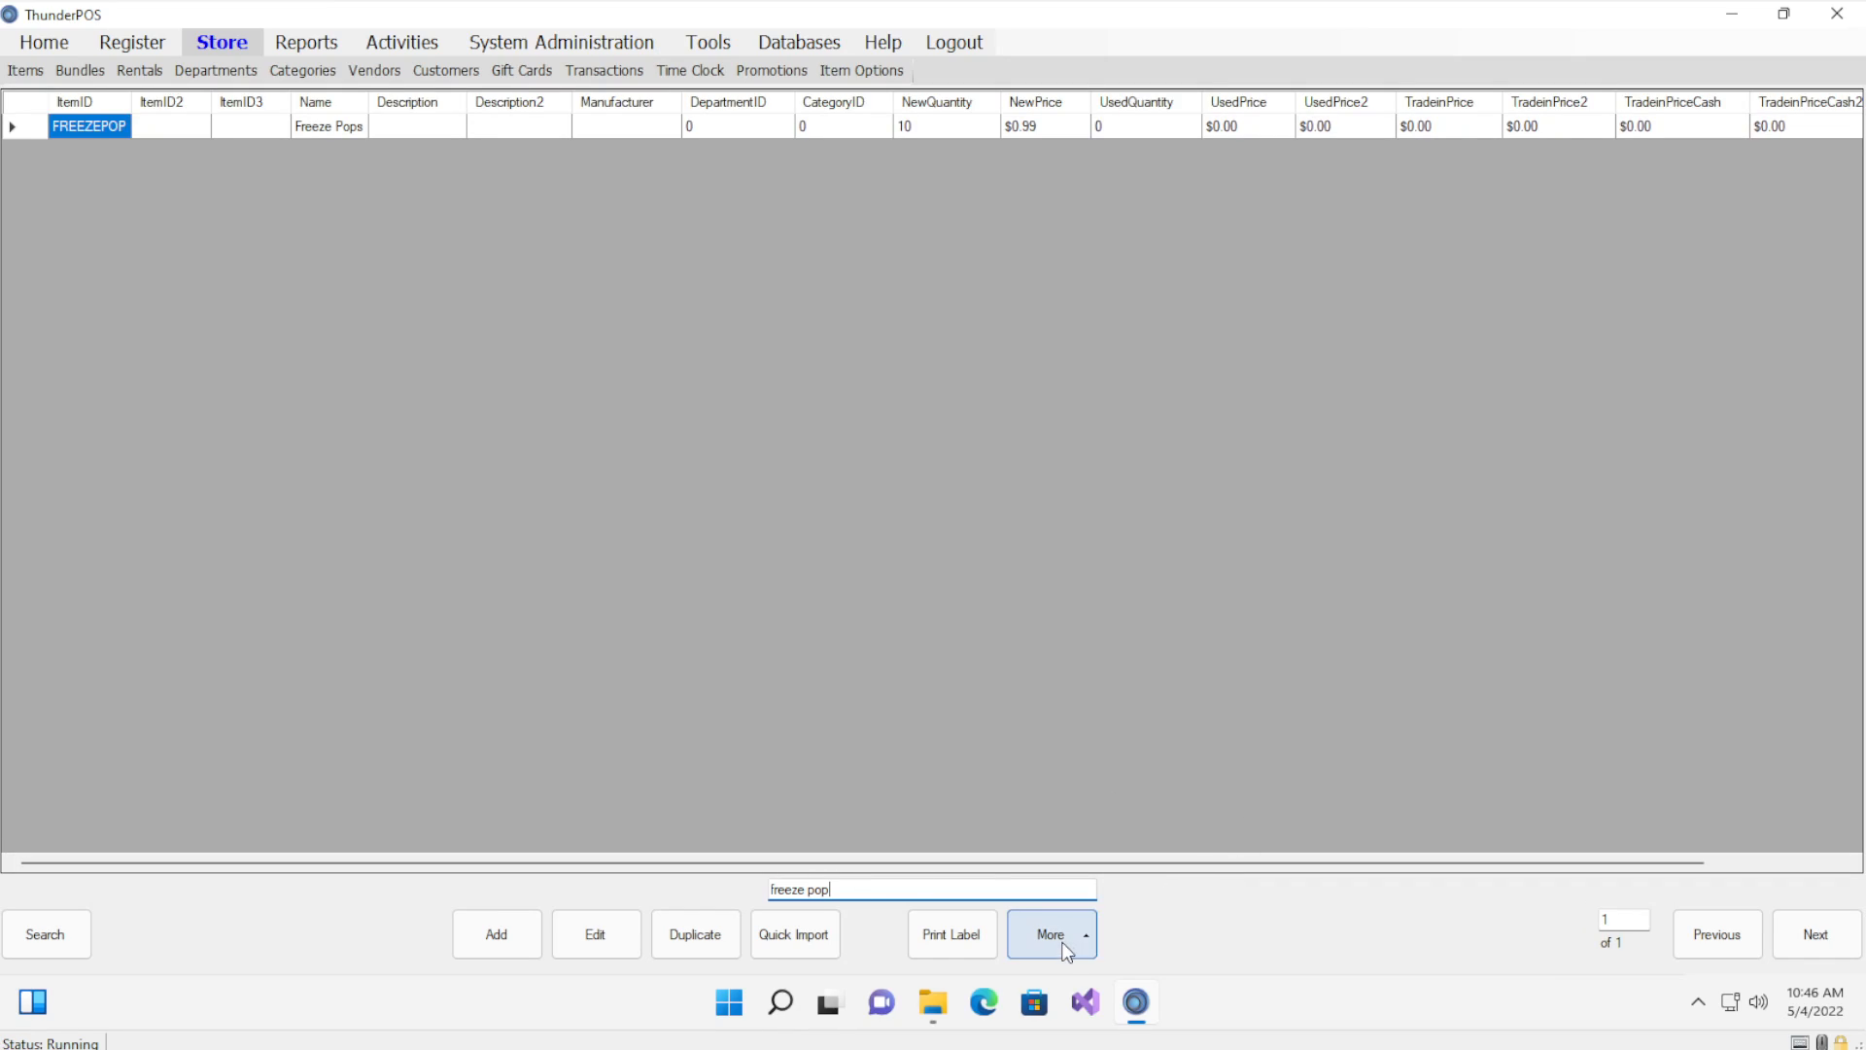
click(1066, 951)
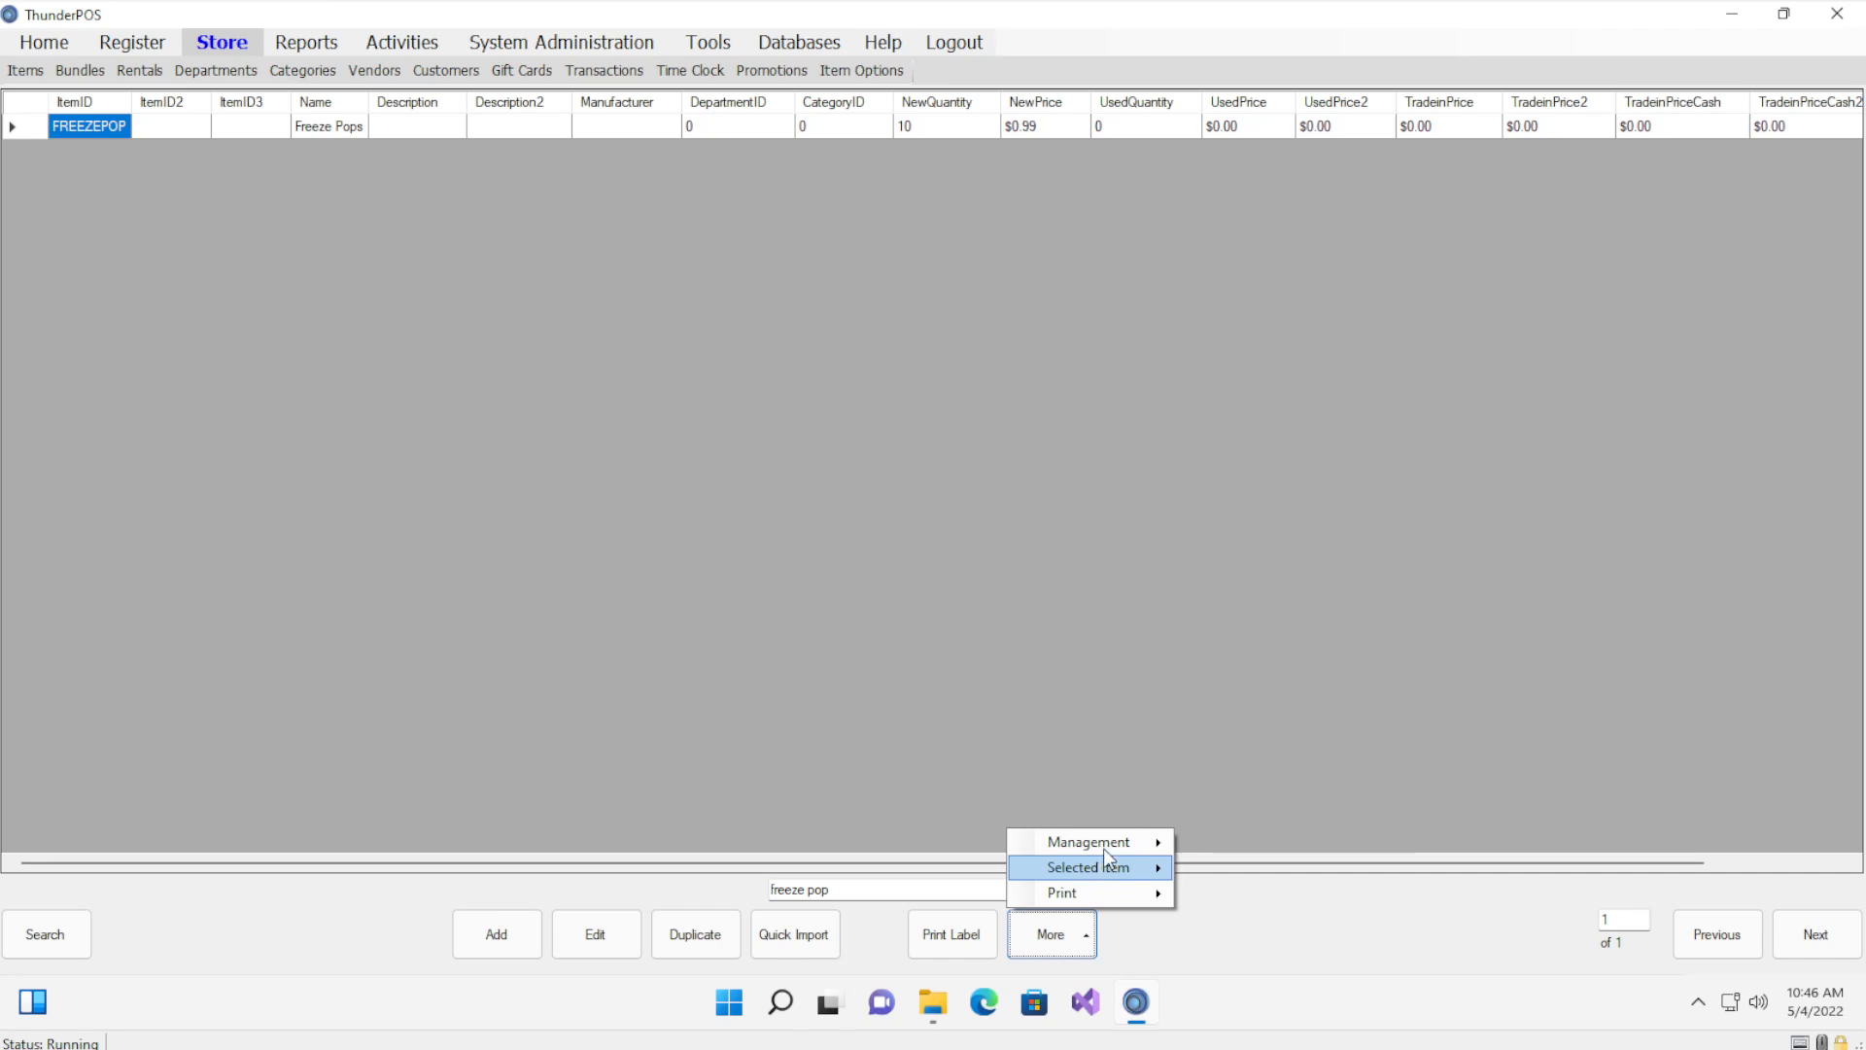
mouse_move(1106, 846)
mouse_move(1285, 926)
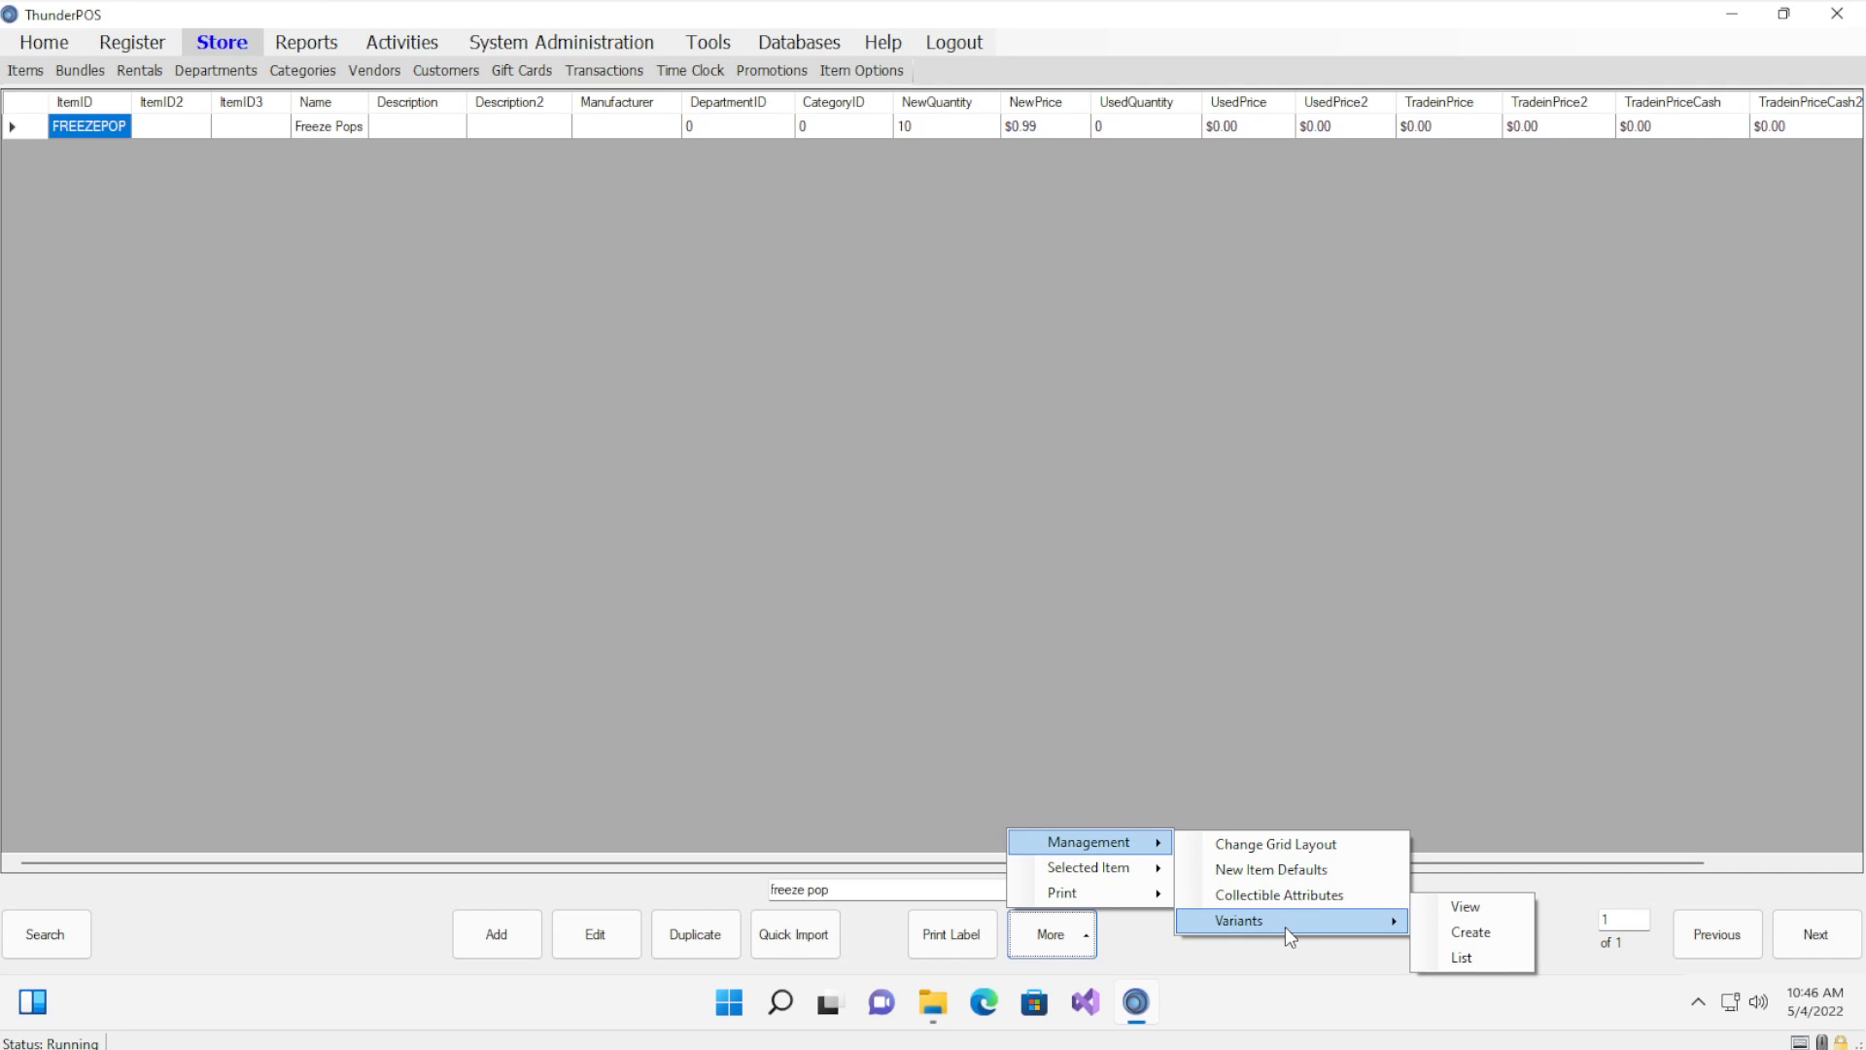
click(1500, 936)
click(930, 424)
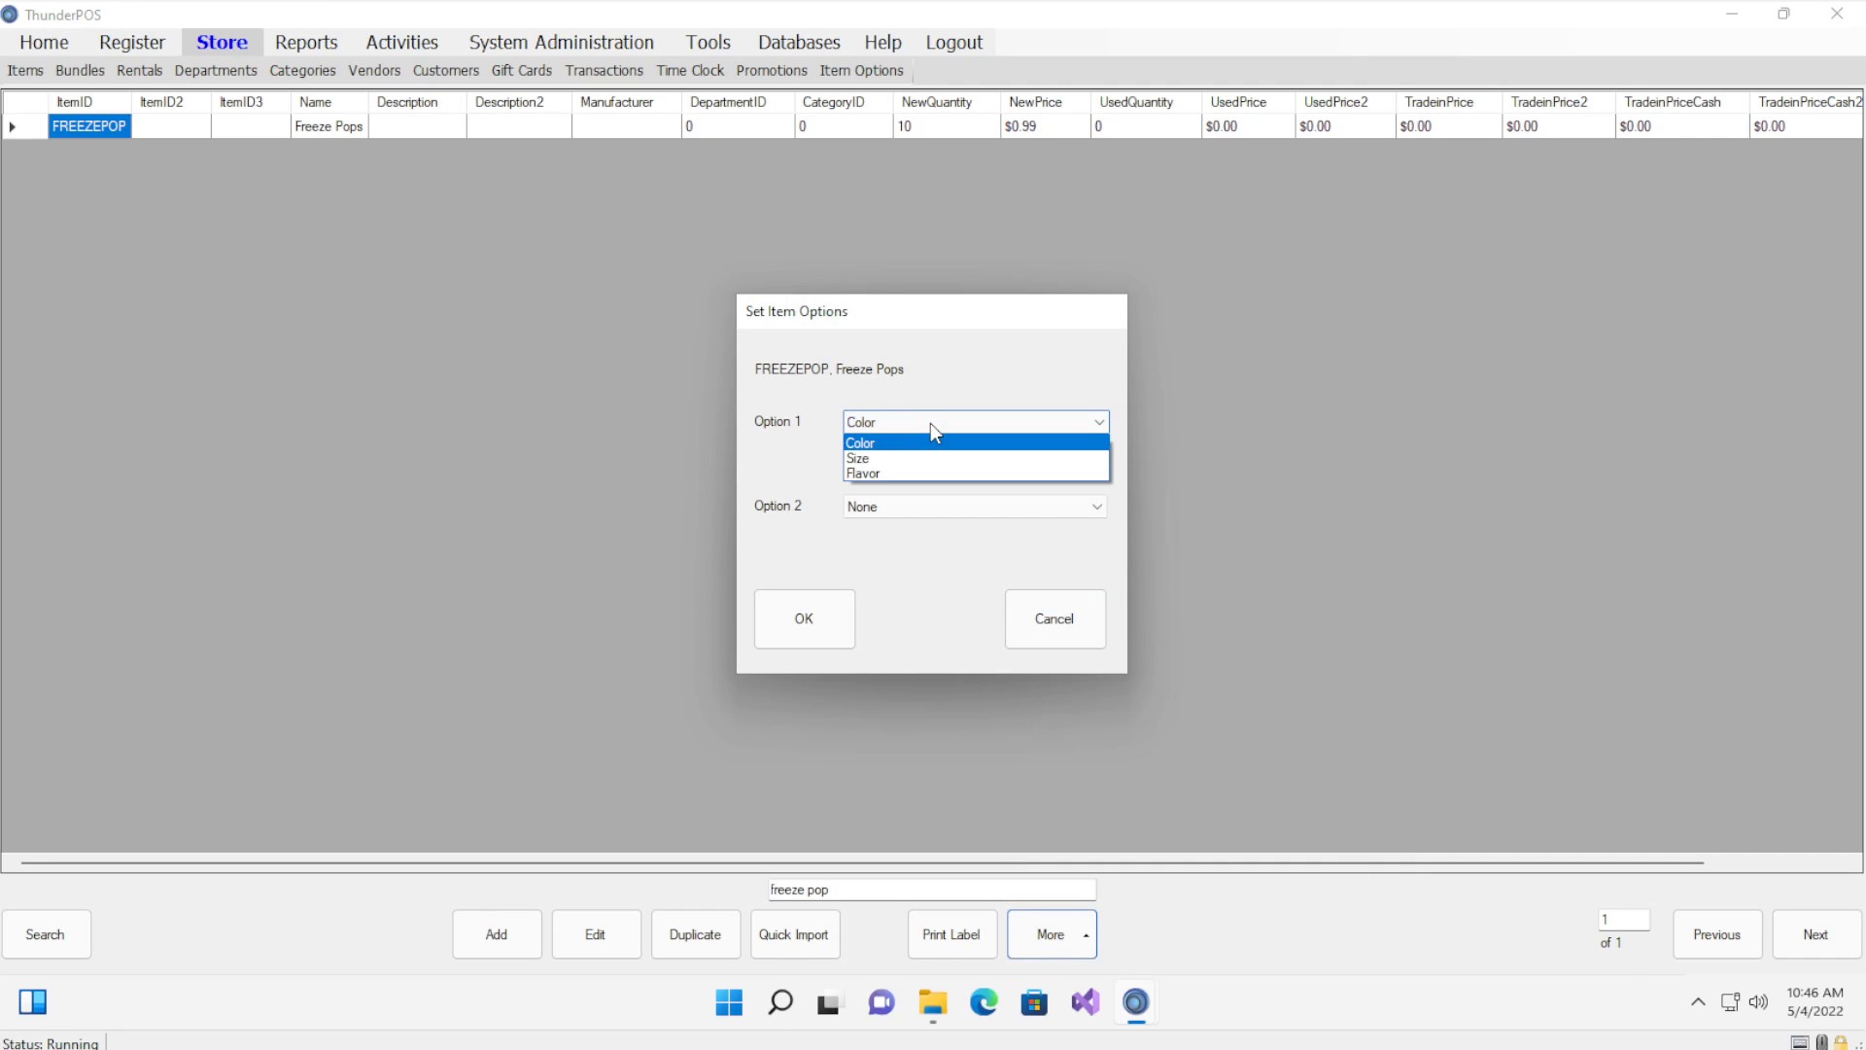
click(900, 473)
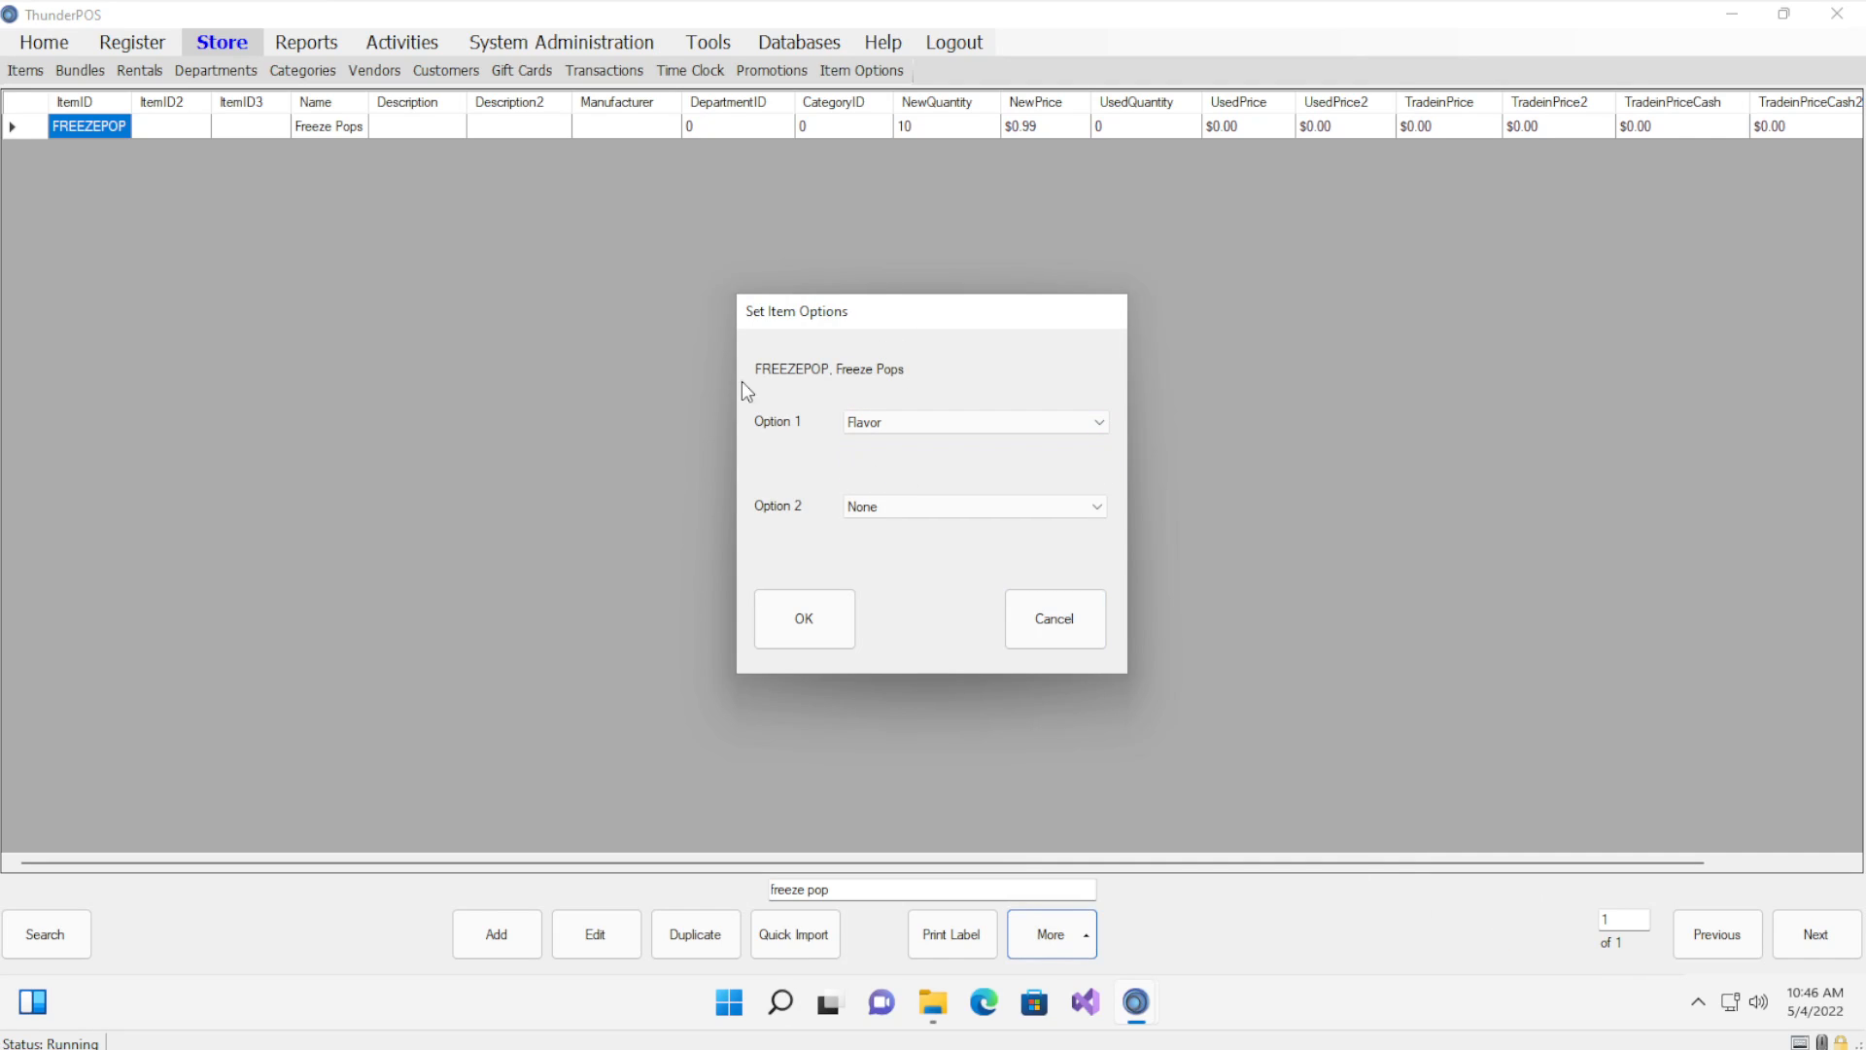
click(993, 423)
click(993, 422)
click(811, 624)
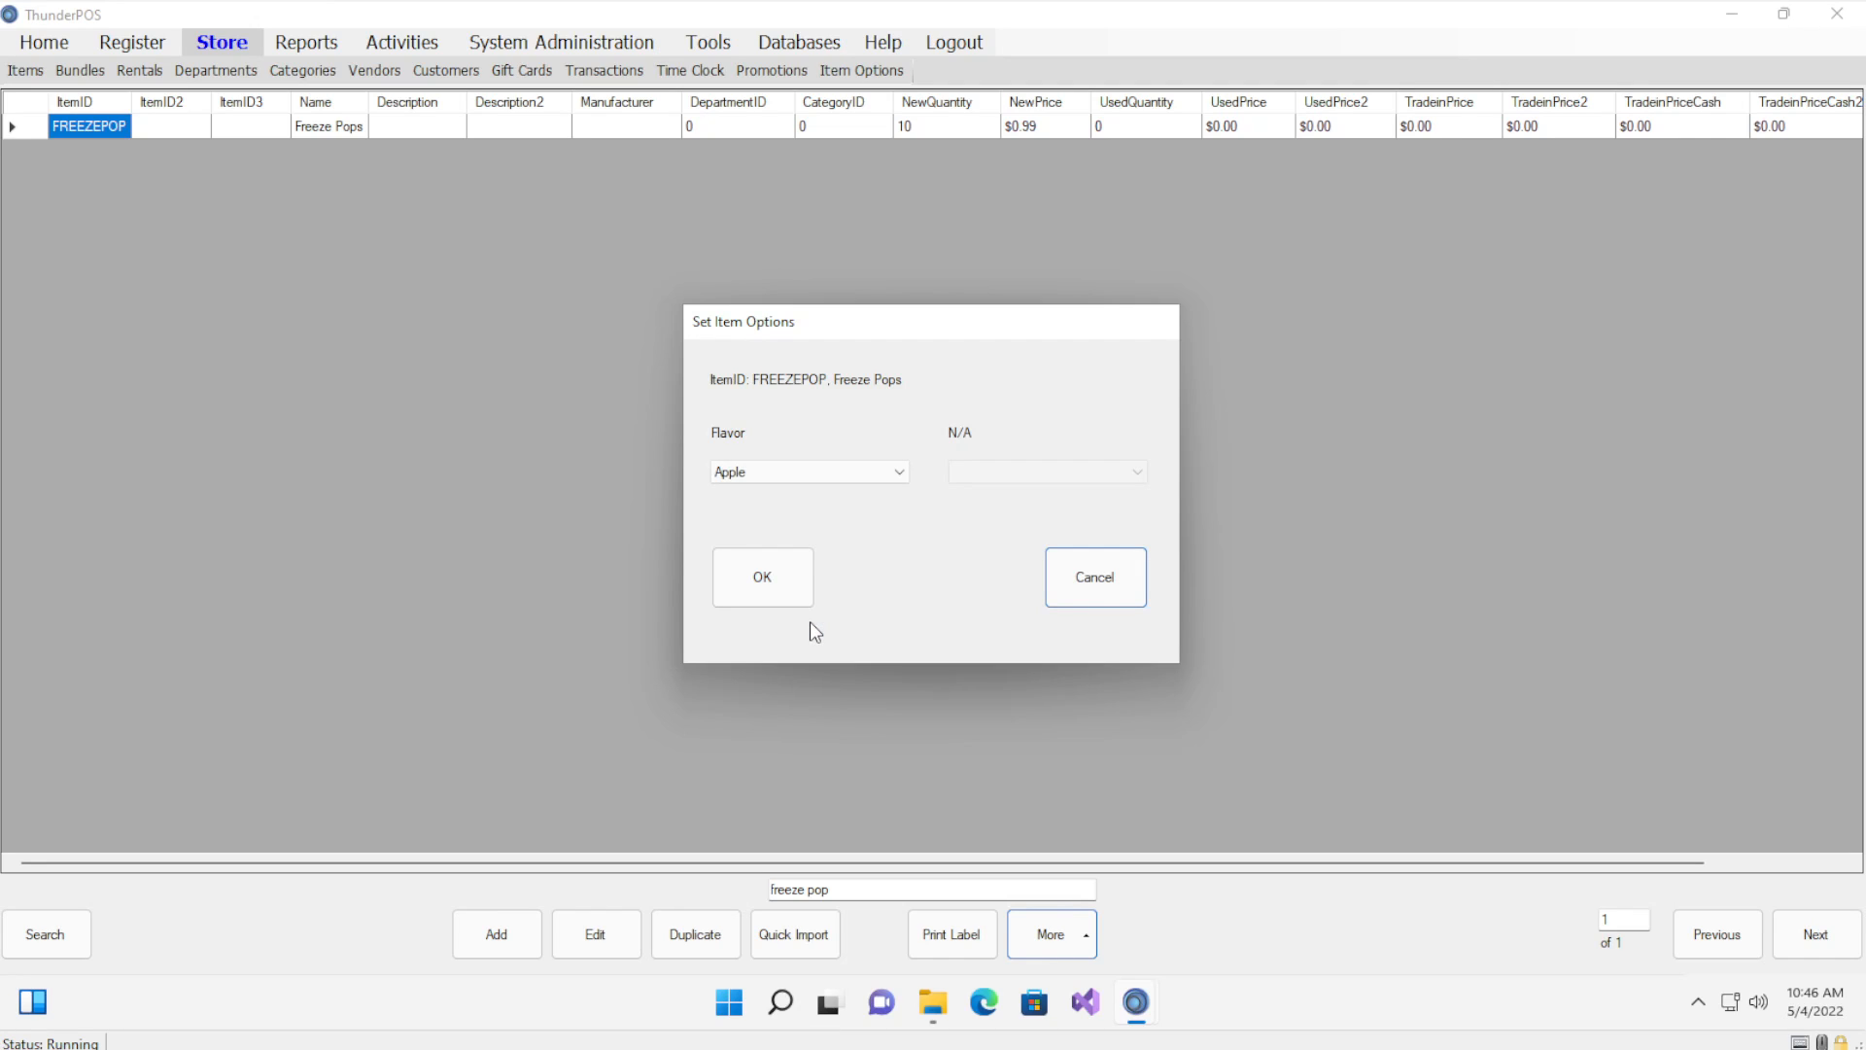
Assign the Apple flavor to the original FREEZEPOP item.
click(840, 470)
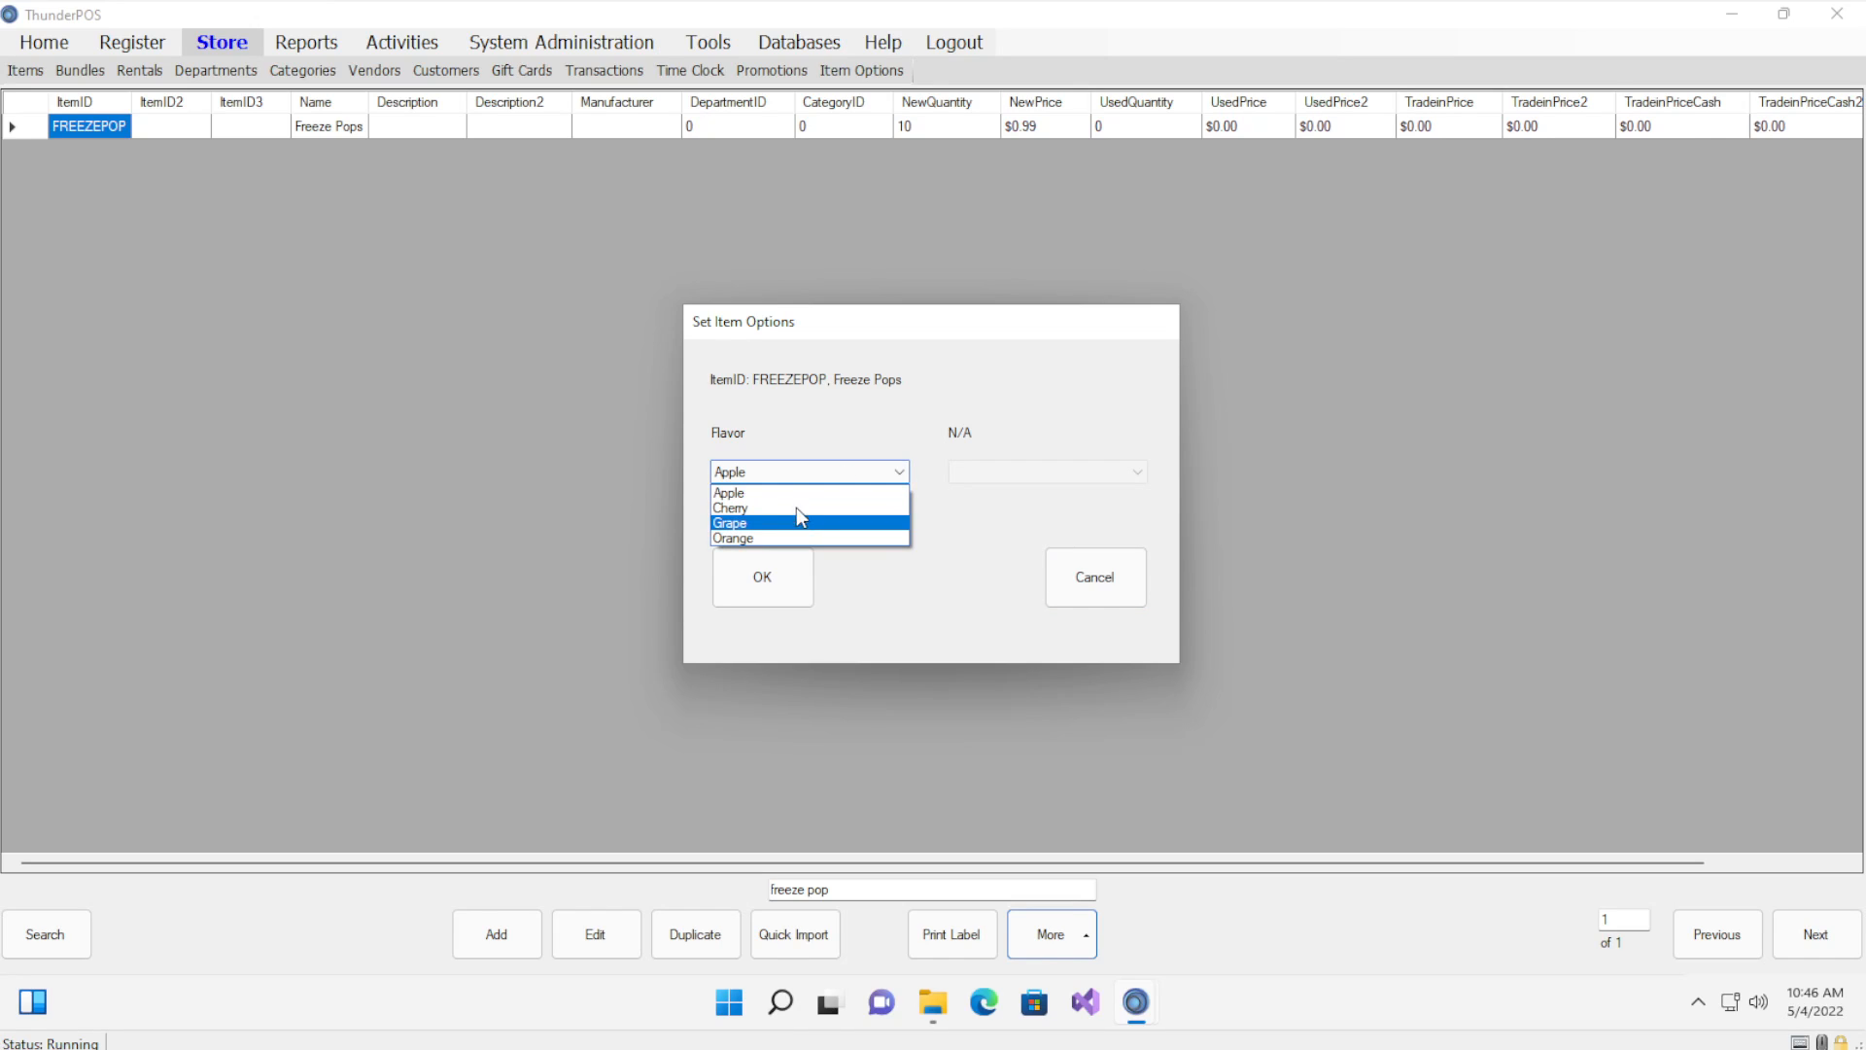
click(803, 492)
click(781, 576)
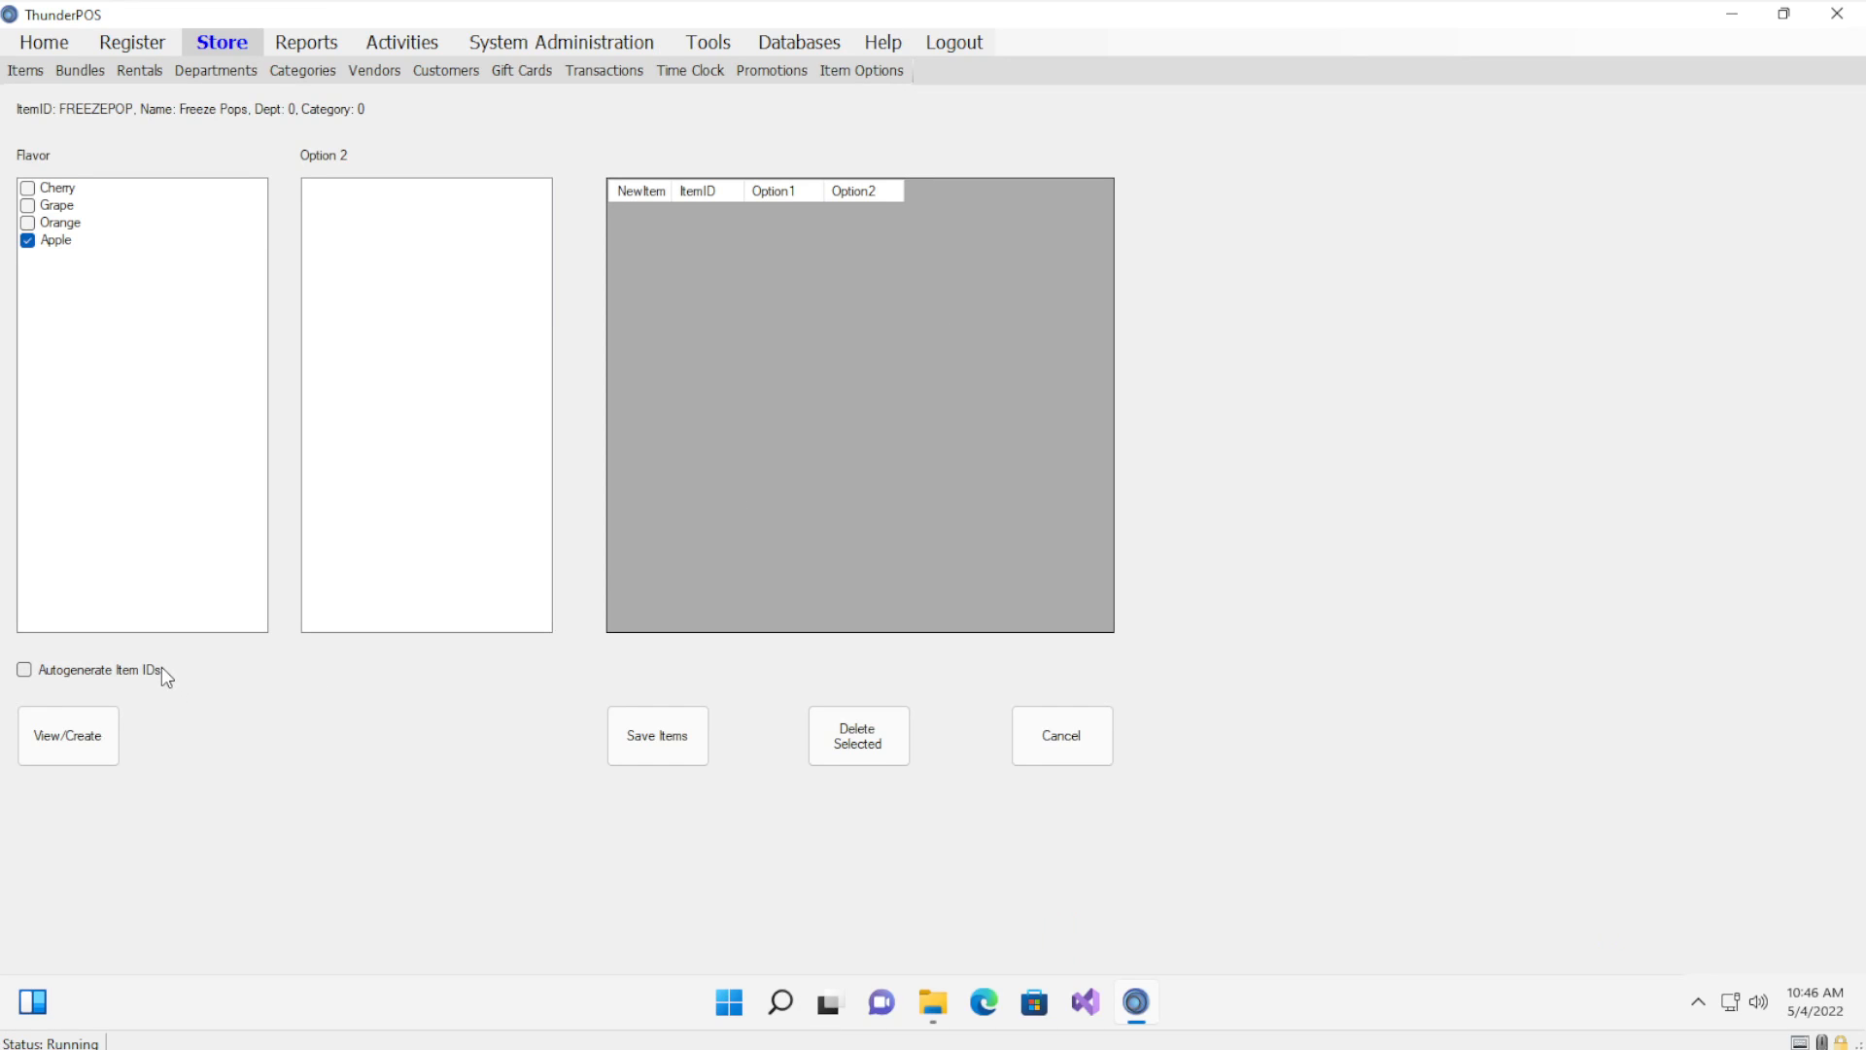
Include the Cherry, Grape and Orange flavors and generate the variants with autogenerated item IDs.
click(161, 667)
click(161, 666)
click(35, 190)
click(38, 206)
click(39, 224)
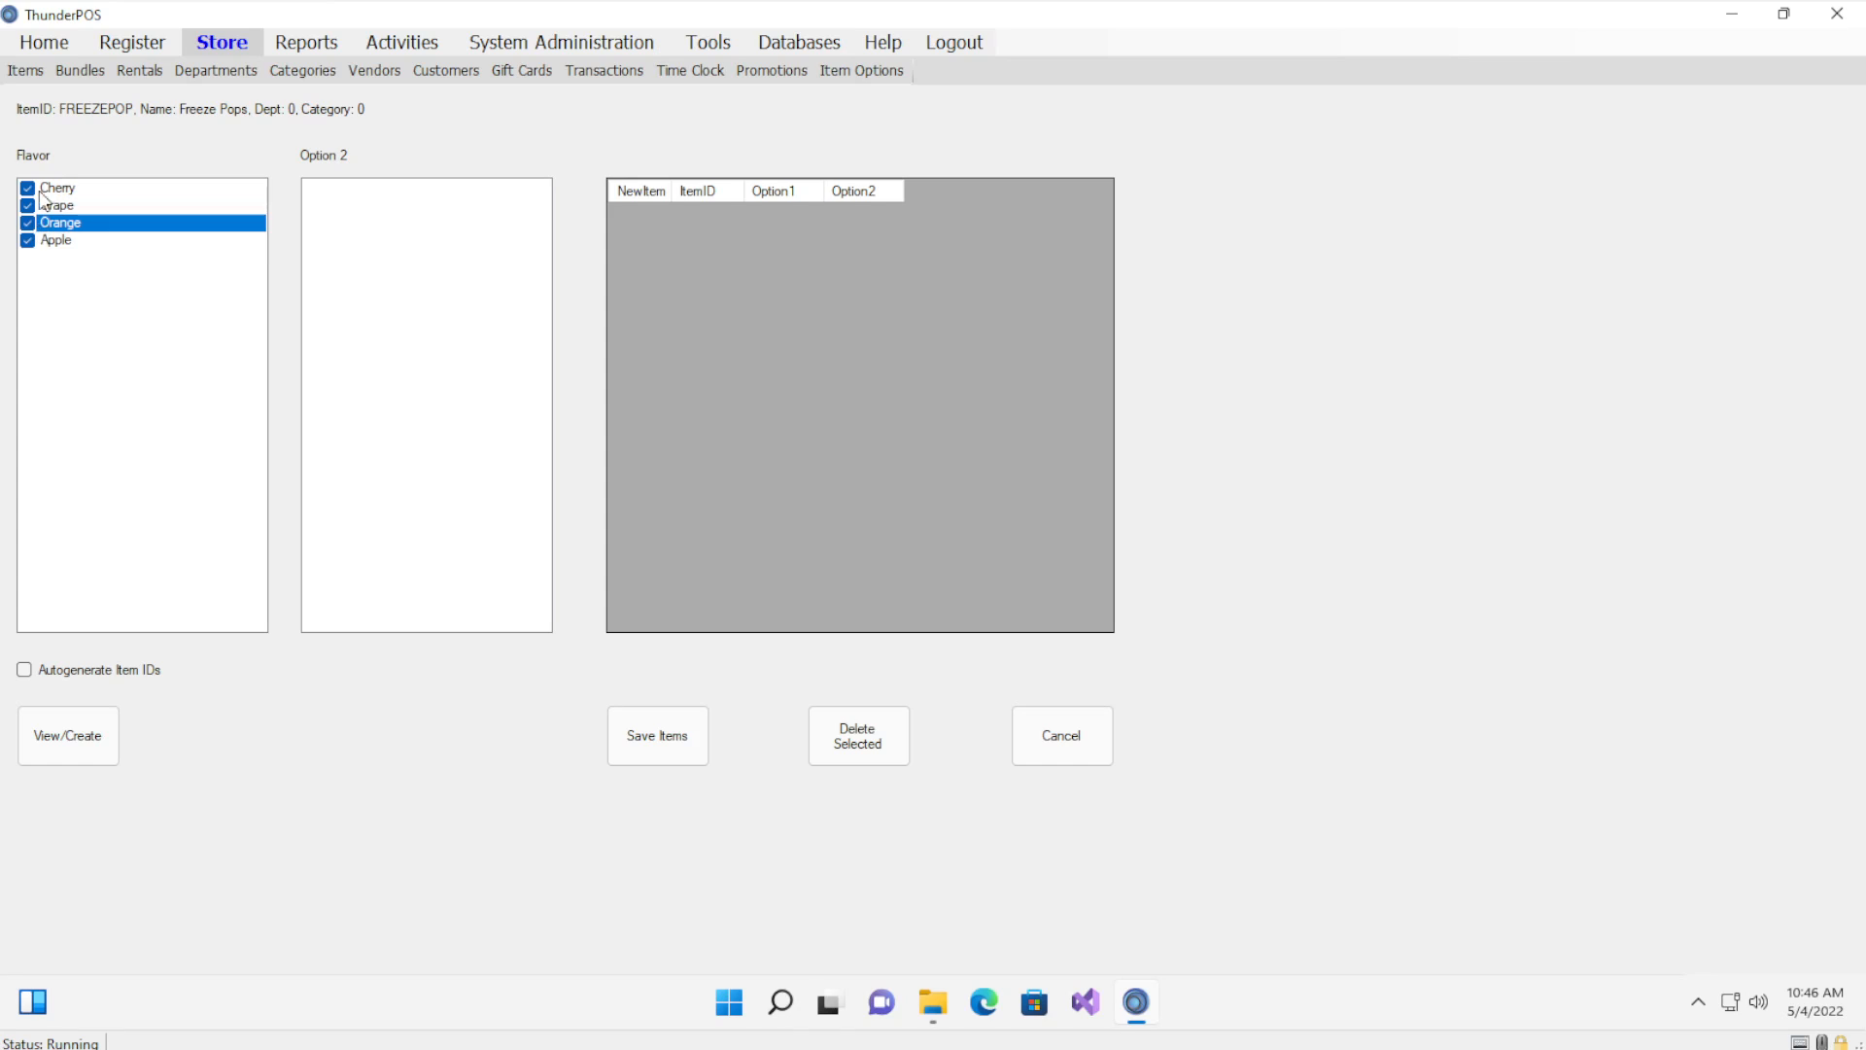
click(56, 677)
click(91, 743)
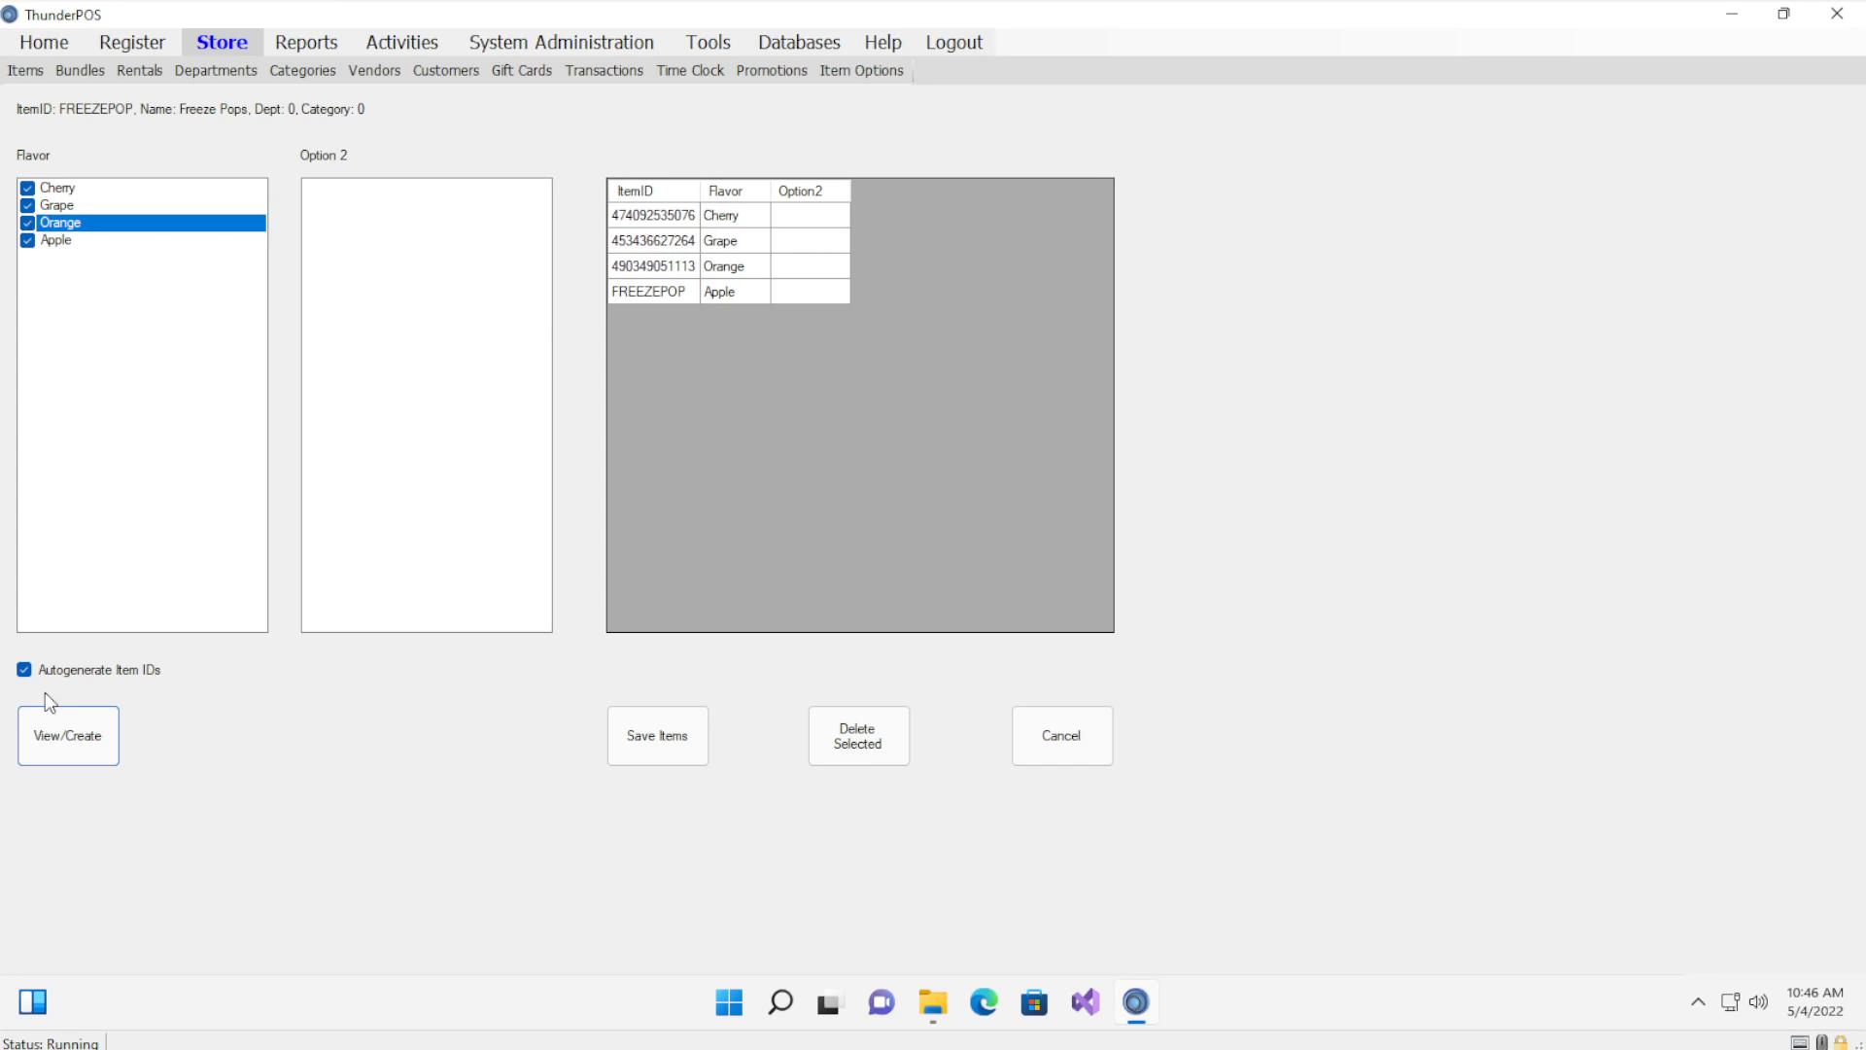
Change the Grape variant's item ID to GRAPEFREEZE and save the variant items.
click(662, 219)
key(BackSpace)
text(GRAPEFREEZE)
key(Return)
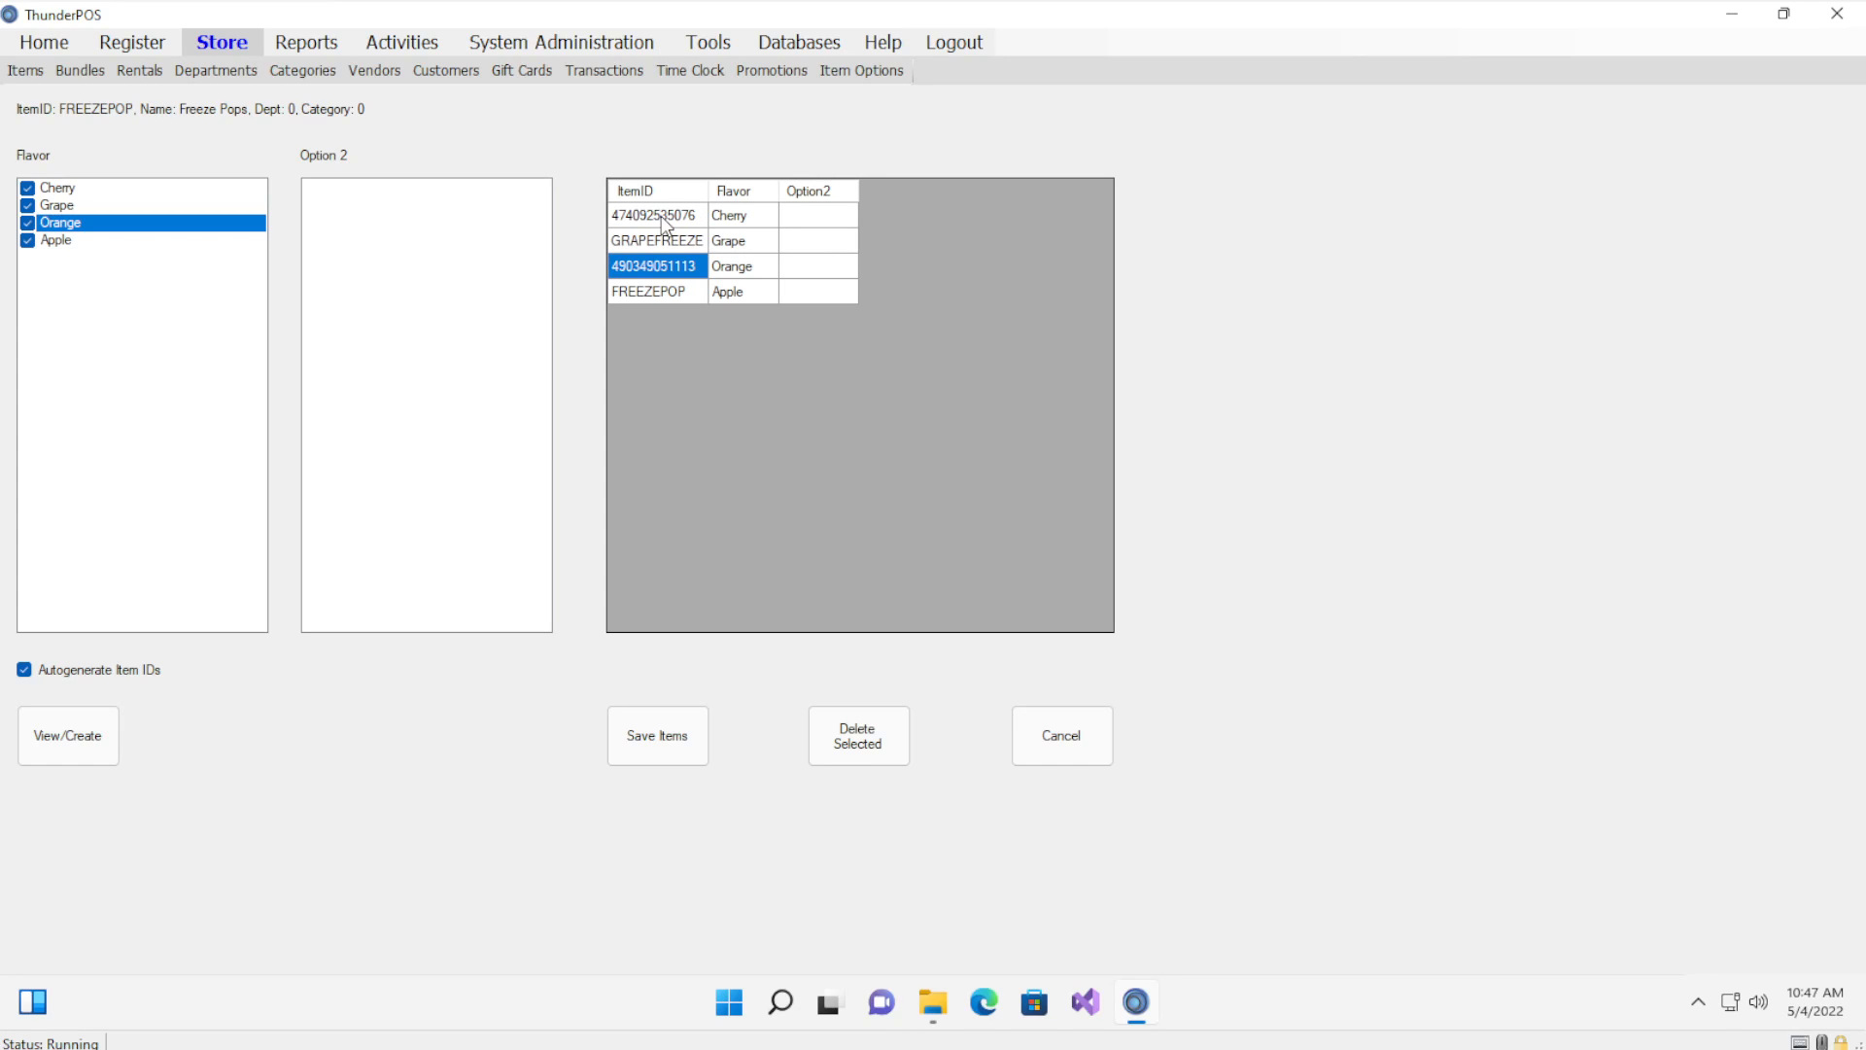
click(669, 738)
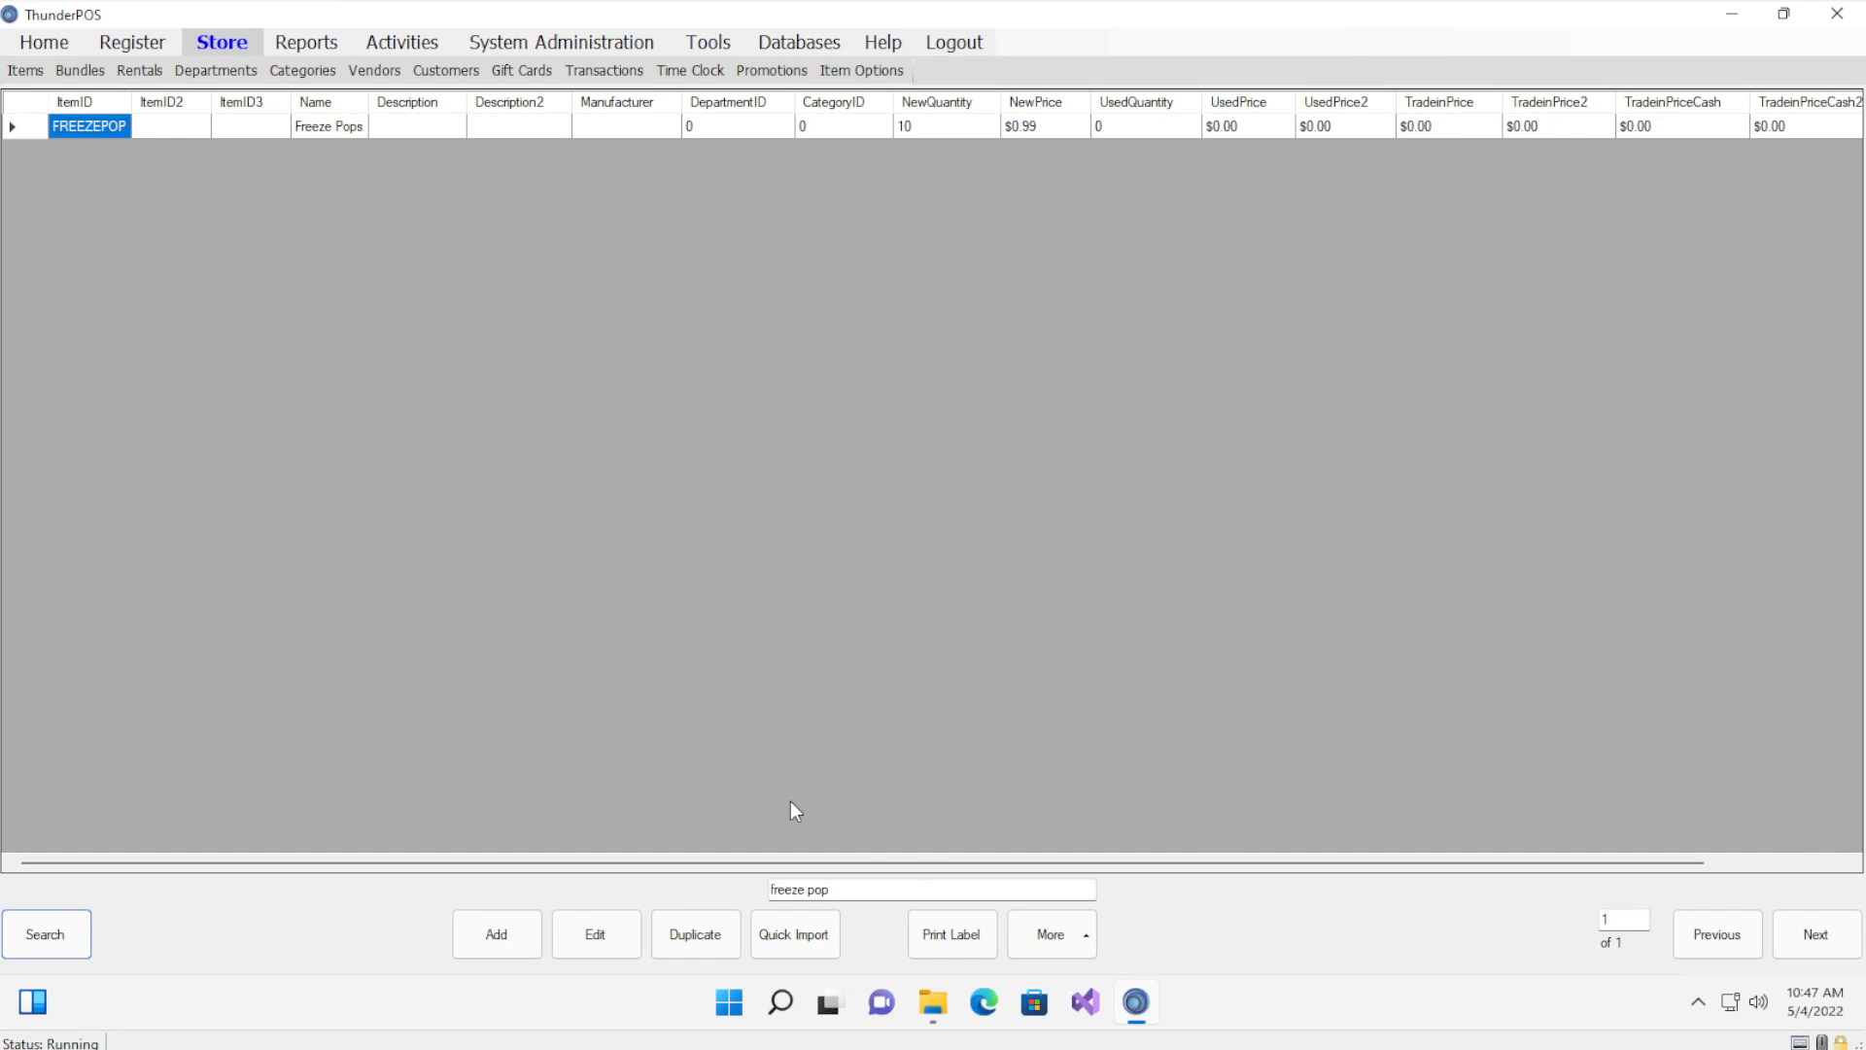
Repeat the "freeze pop" item search and check the new quantity in the FREEZEPOP row.
click(978, 891)
key(Return)
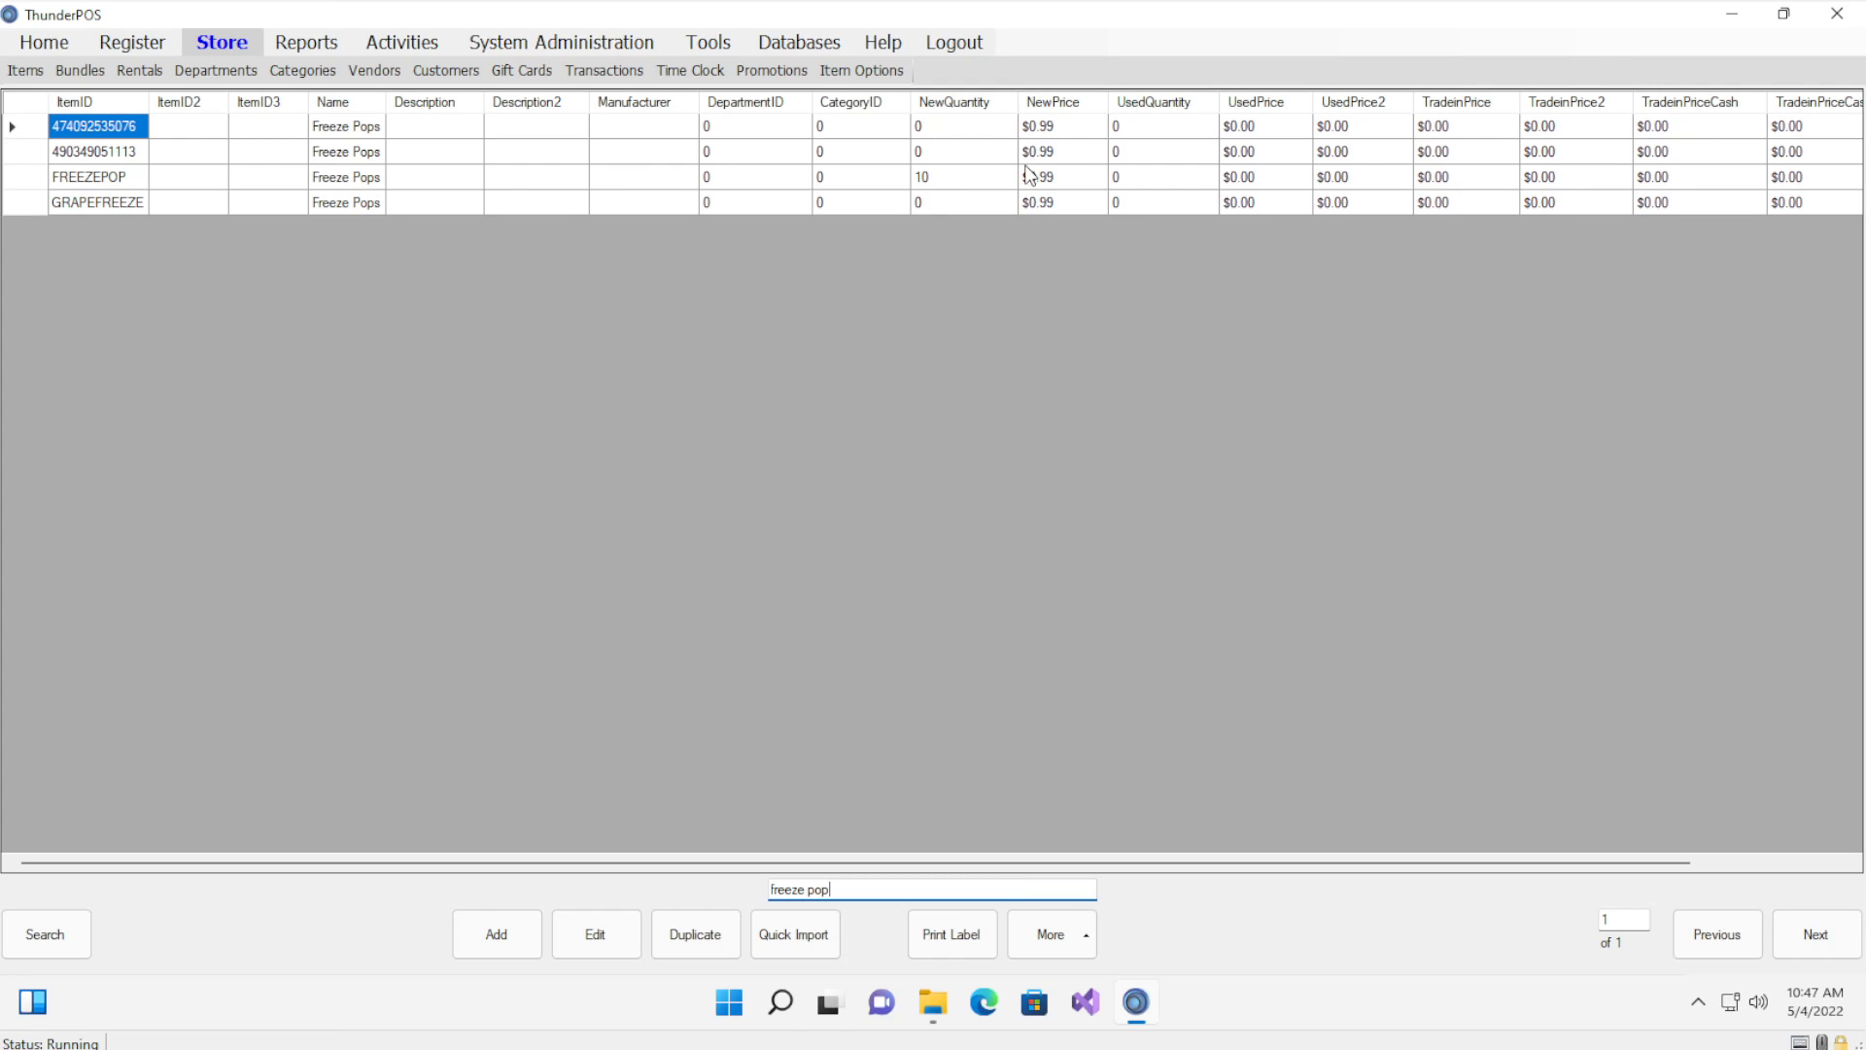
click(950, 181)
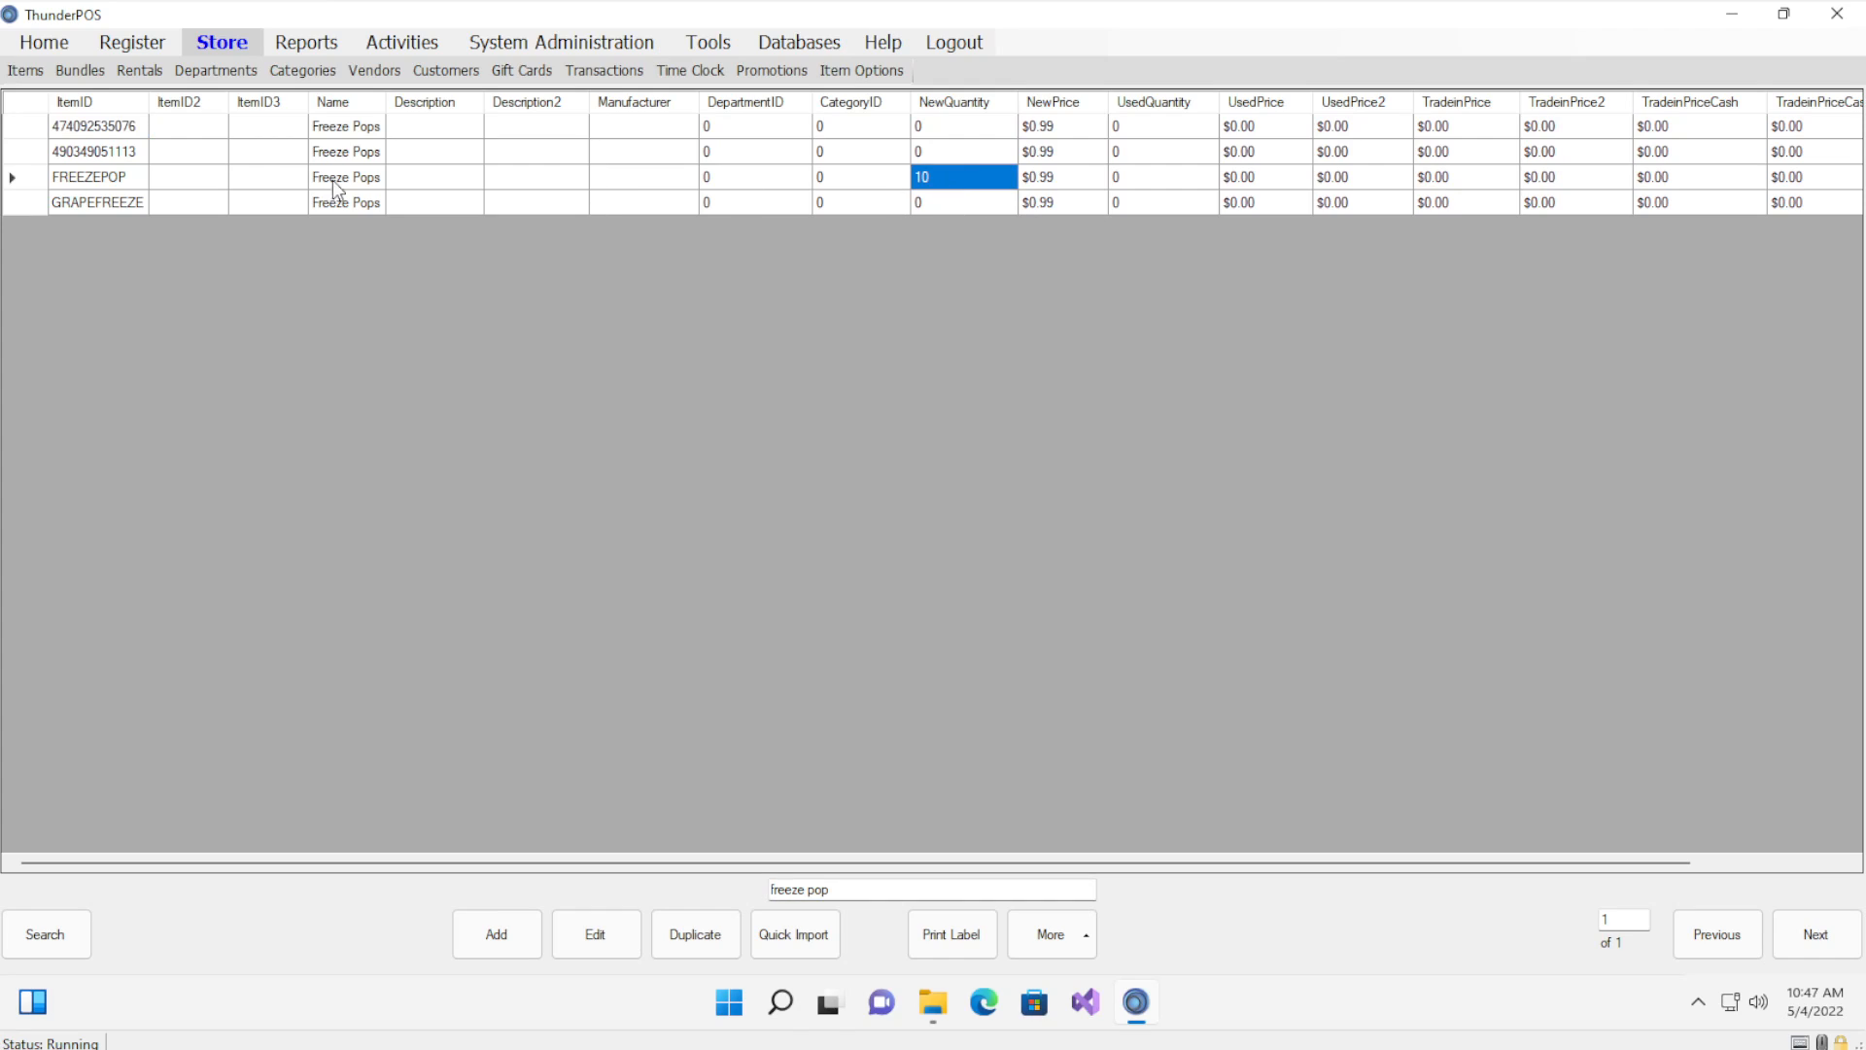
click(222, 181)
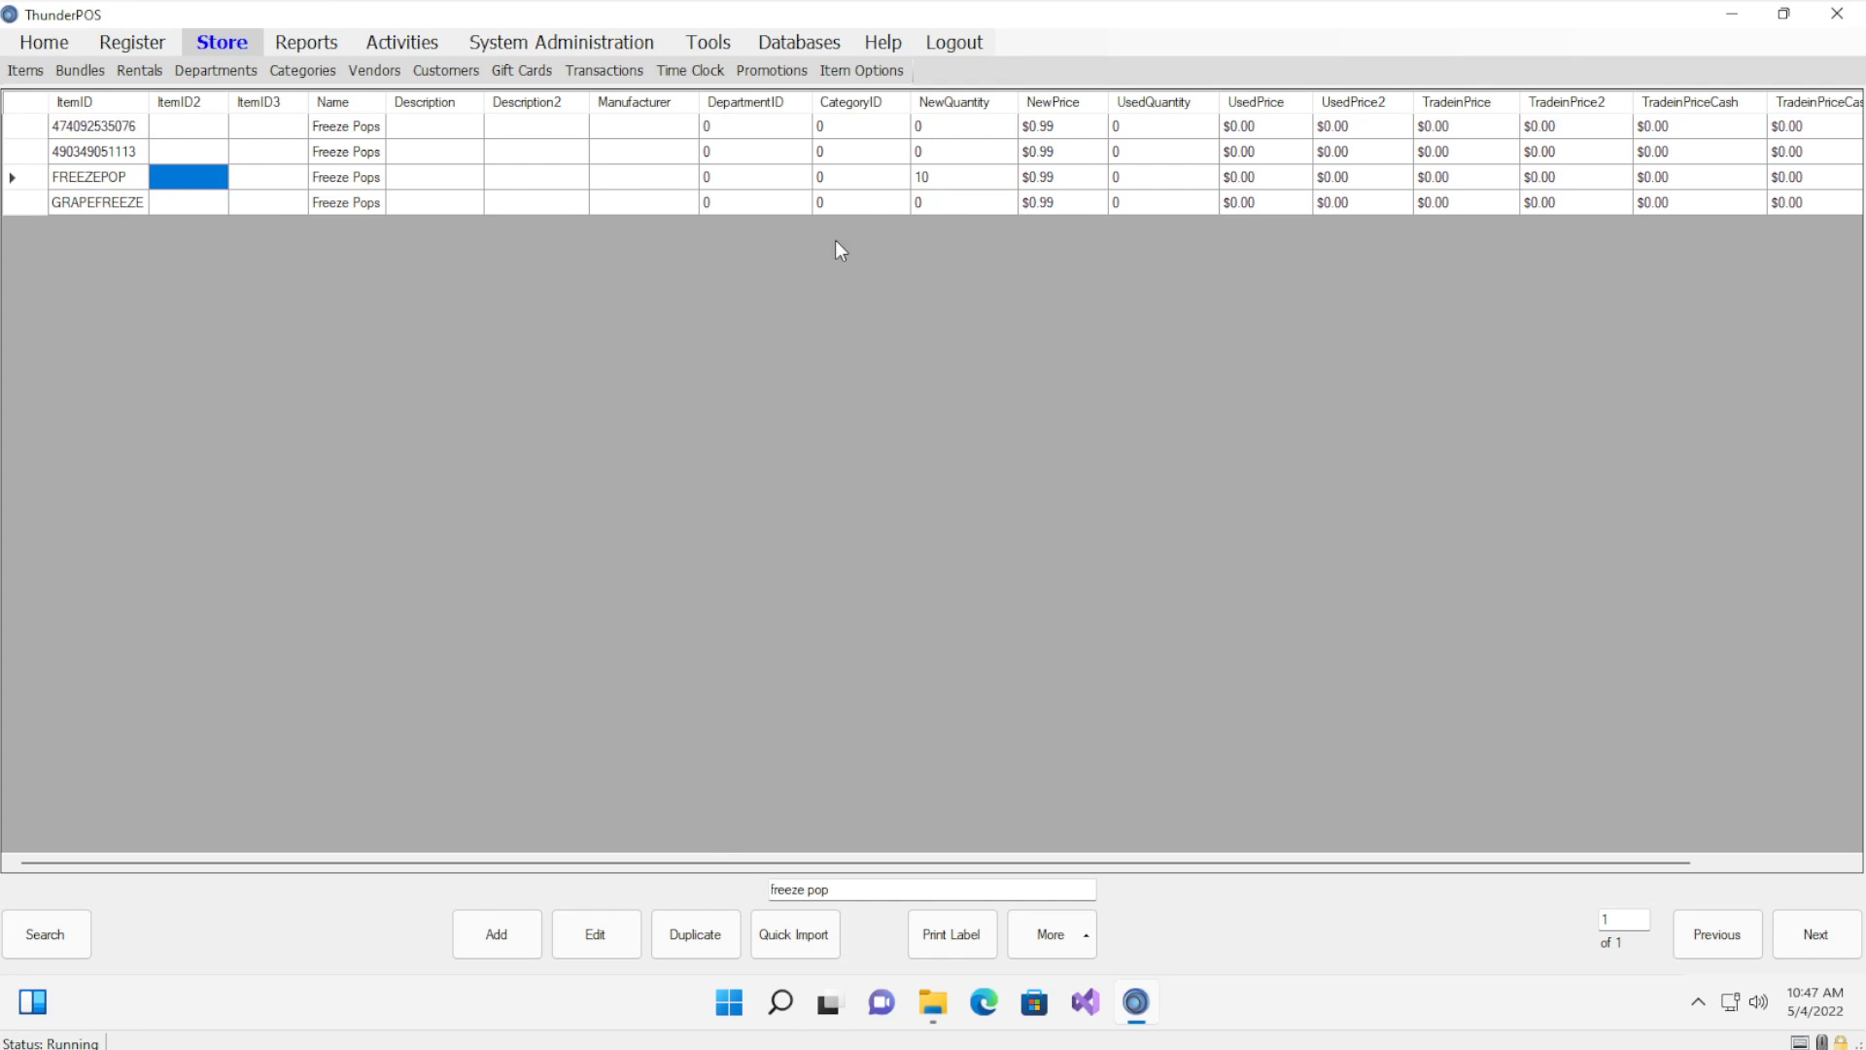
click(937, 206)
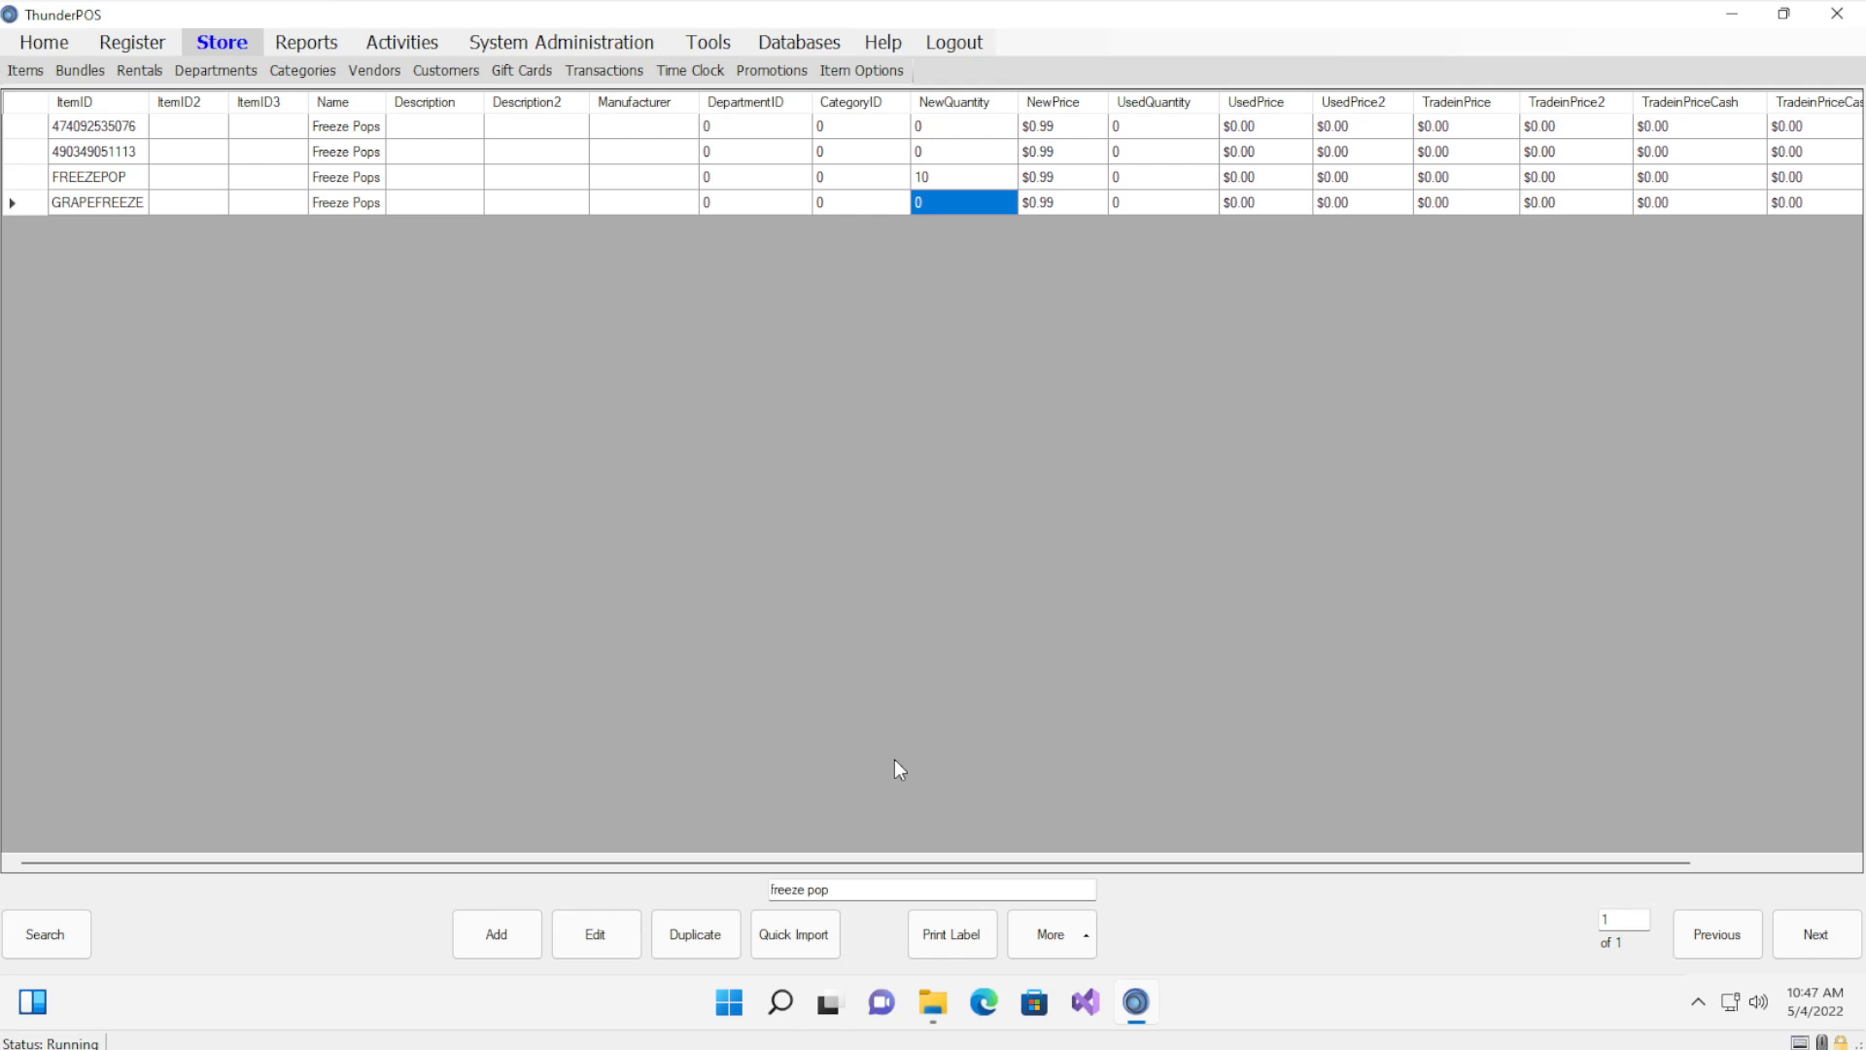
text(5)
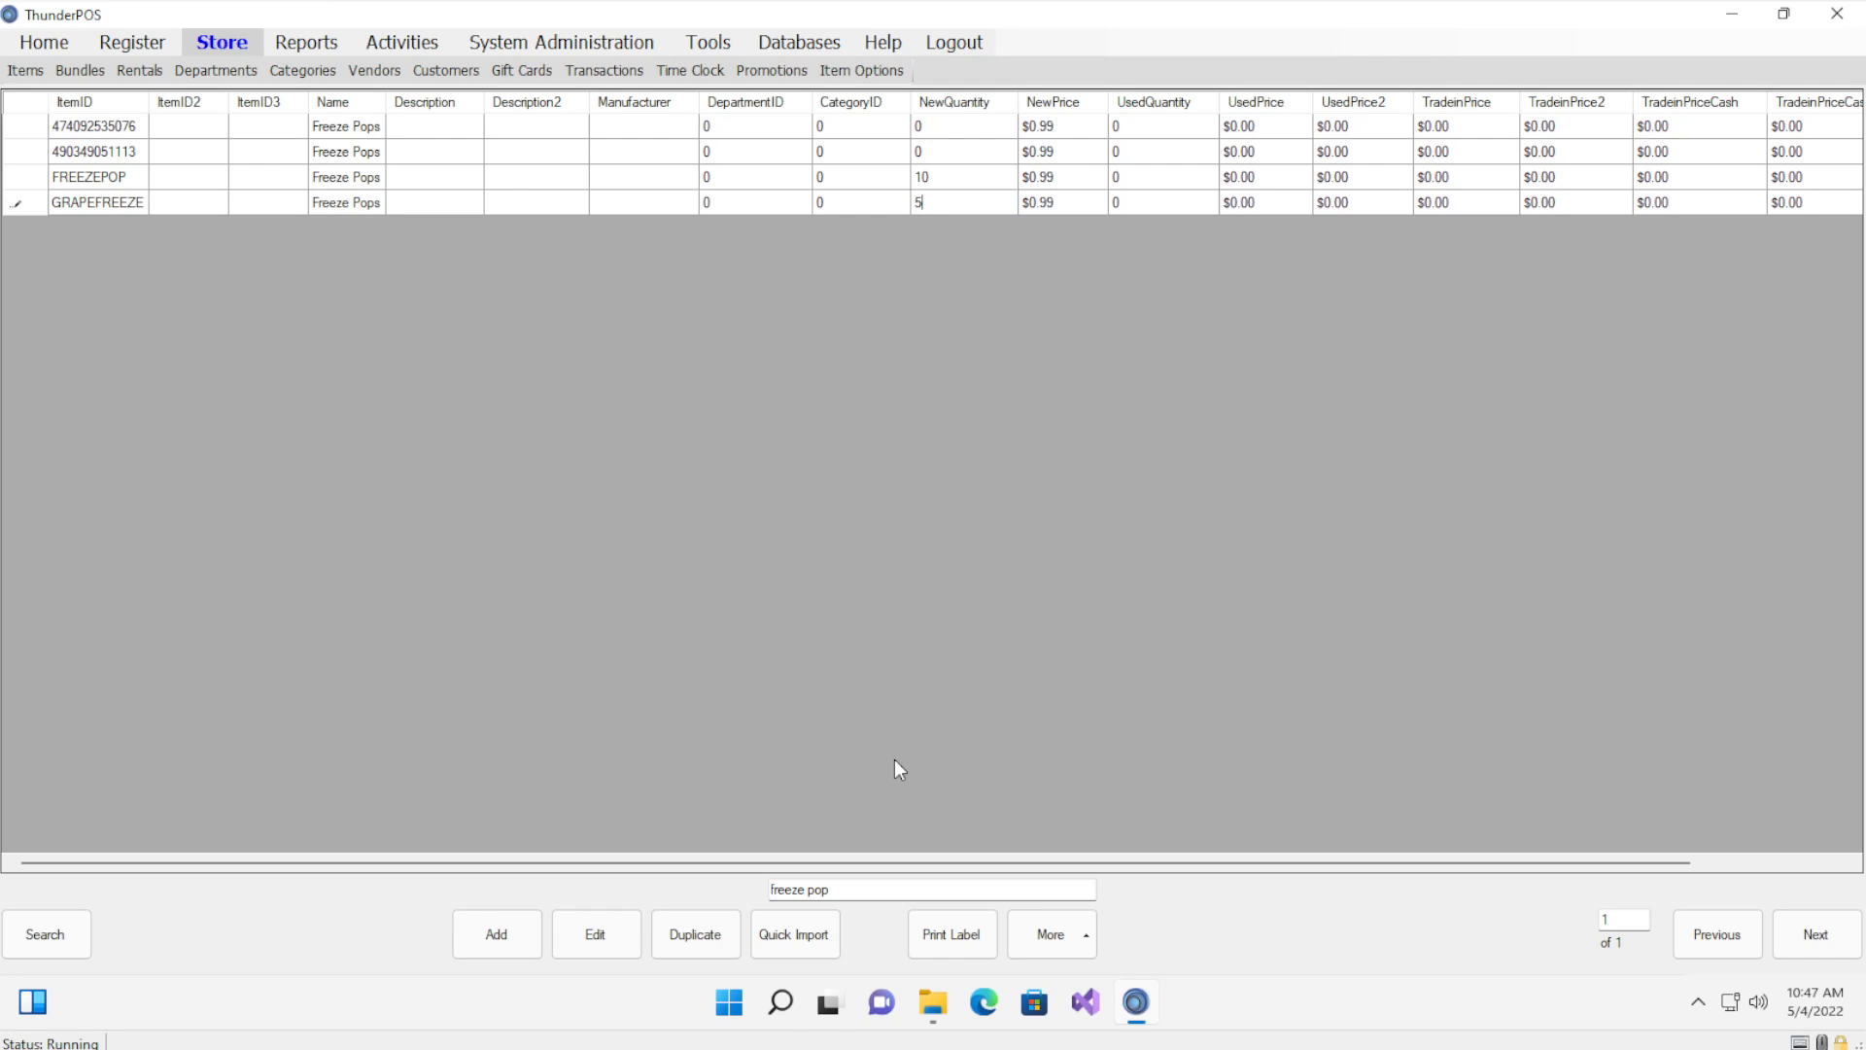
key(Up)
key(Up)
key(BackSpace)
key(Up)
text(2)
key(Down)
View the variants linked to the GRAPEFREEZE item and select the Orange variant to examine its details.
click(132, 178)
click(124, 199)
click(1070, 933)
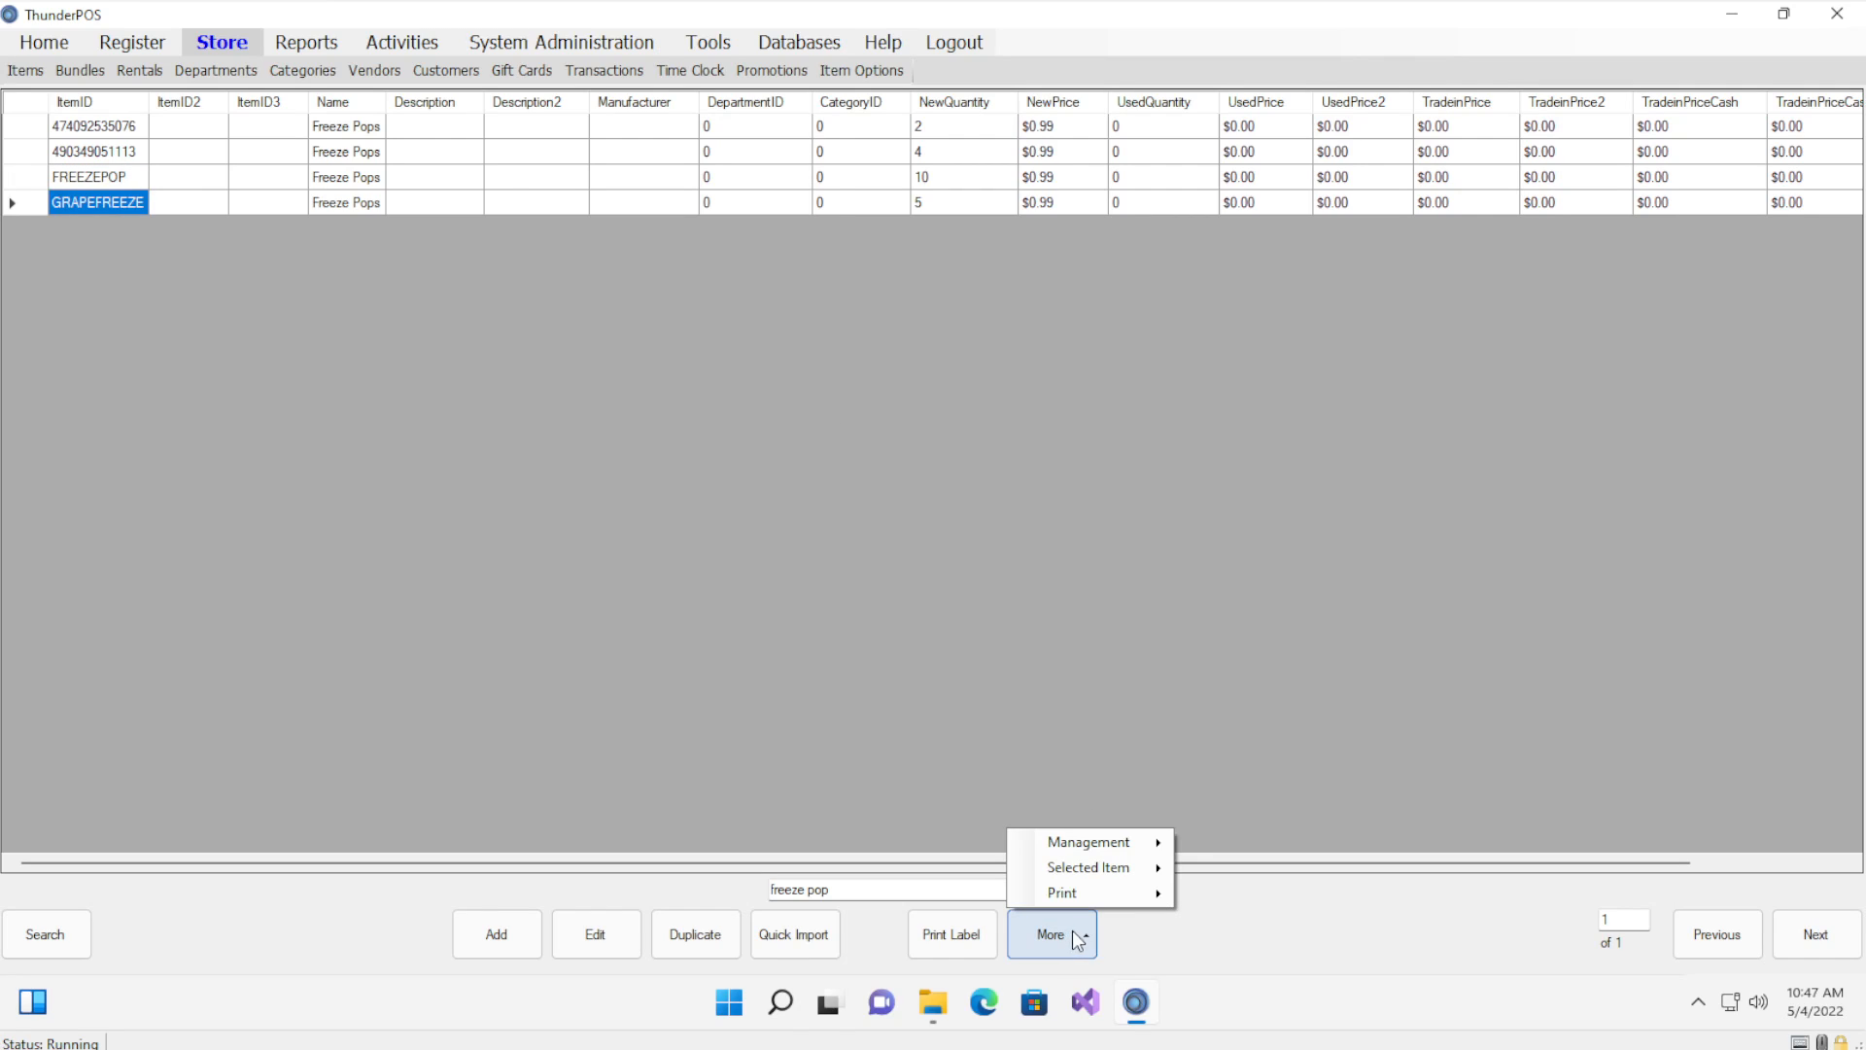
mouse_move(1094, 842)
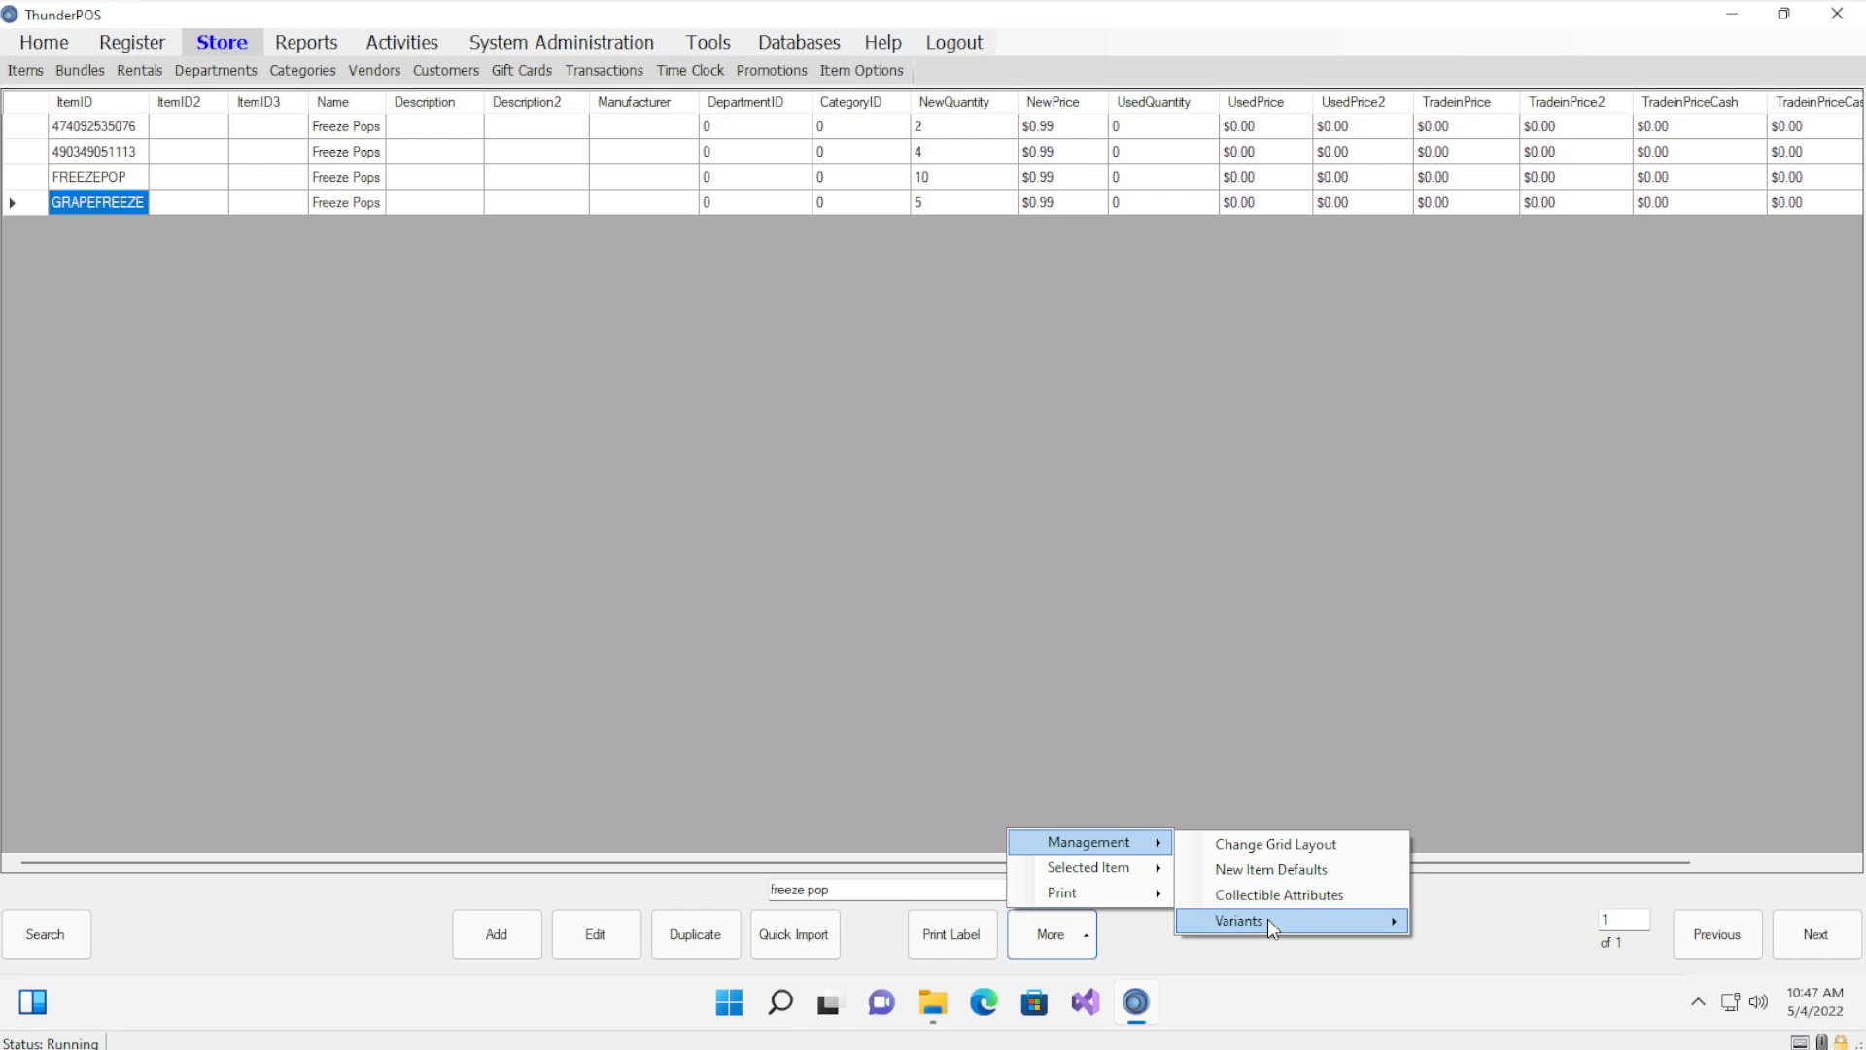
mouse_move(1267, 919)
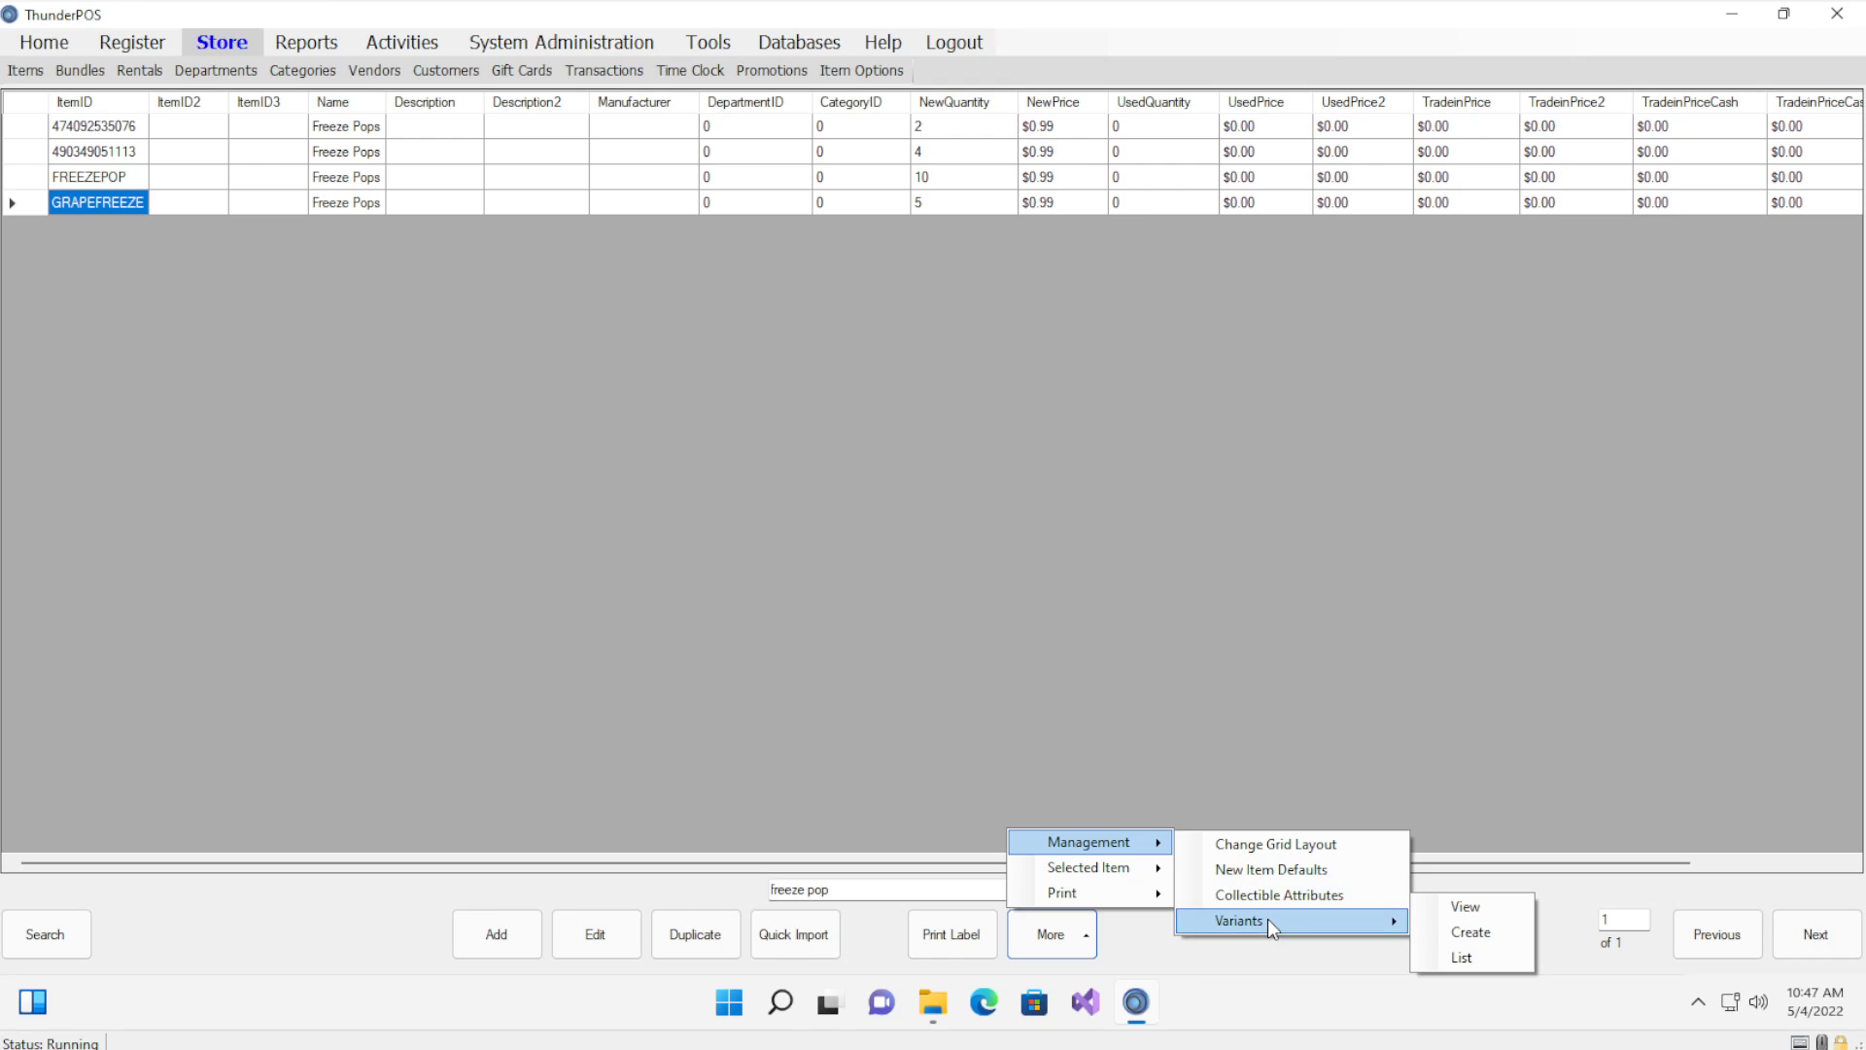
click(1494, 914)
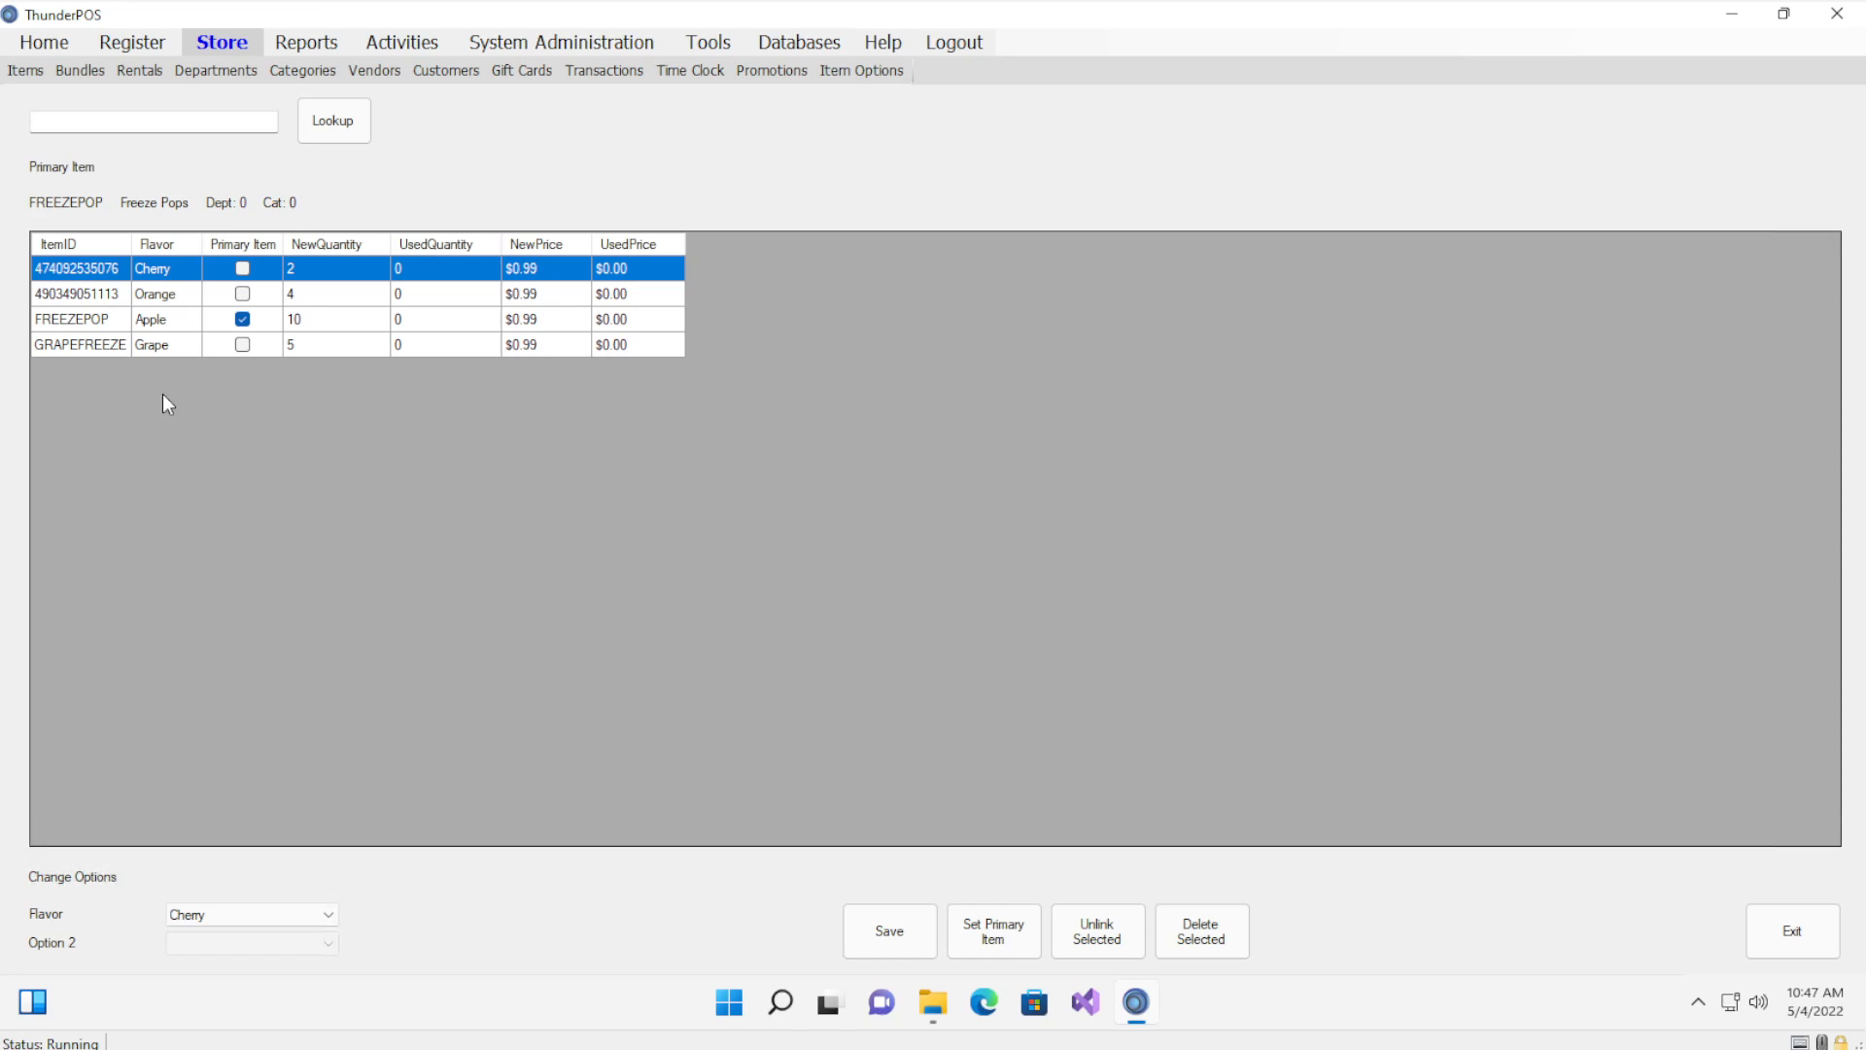
click(344, 295)
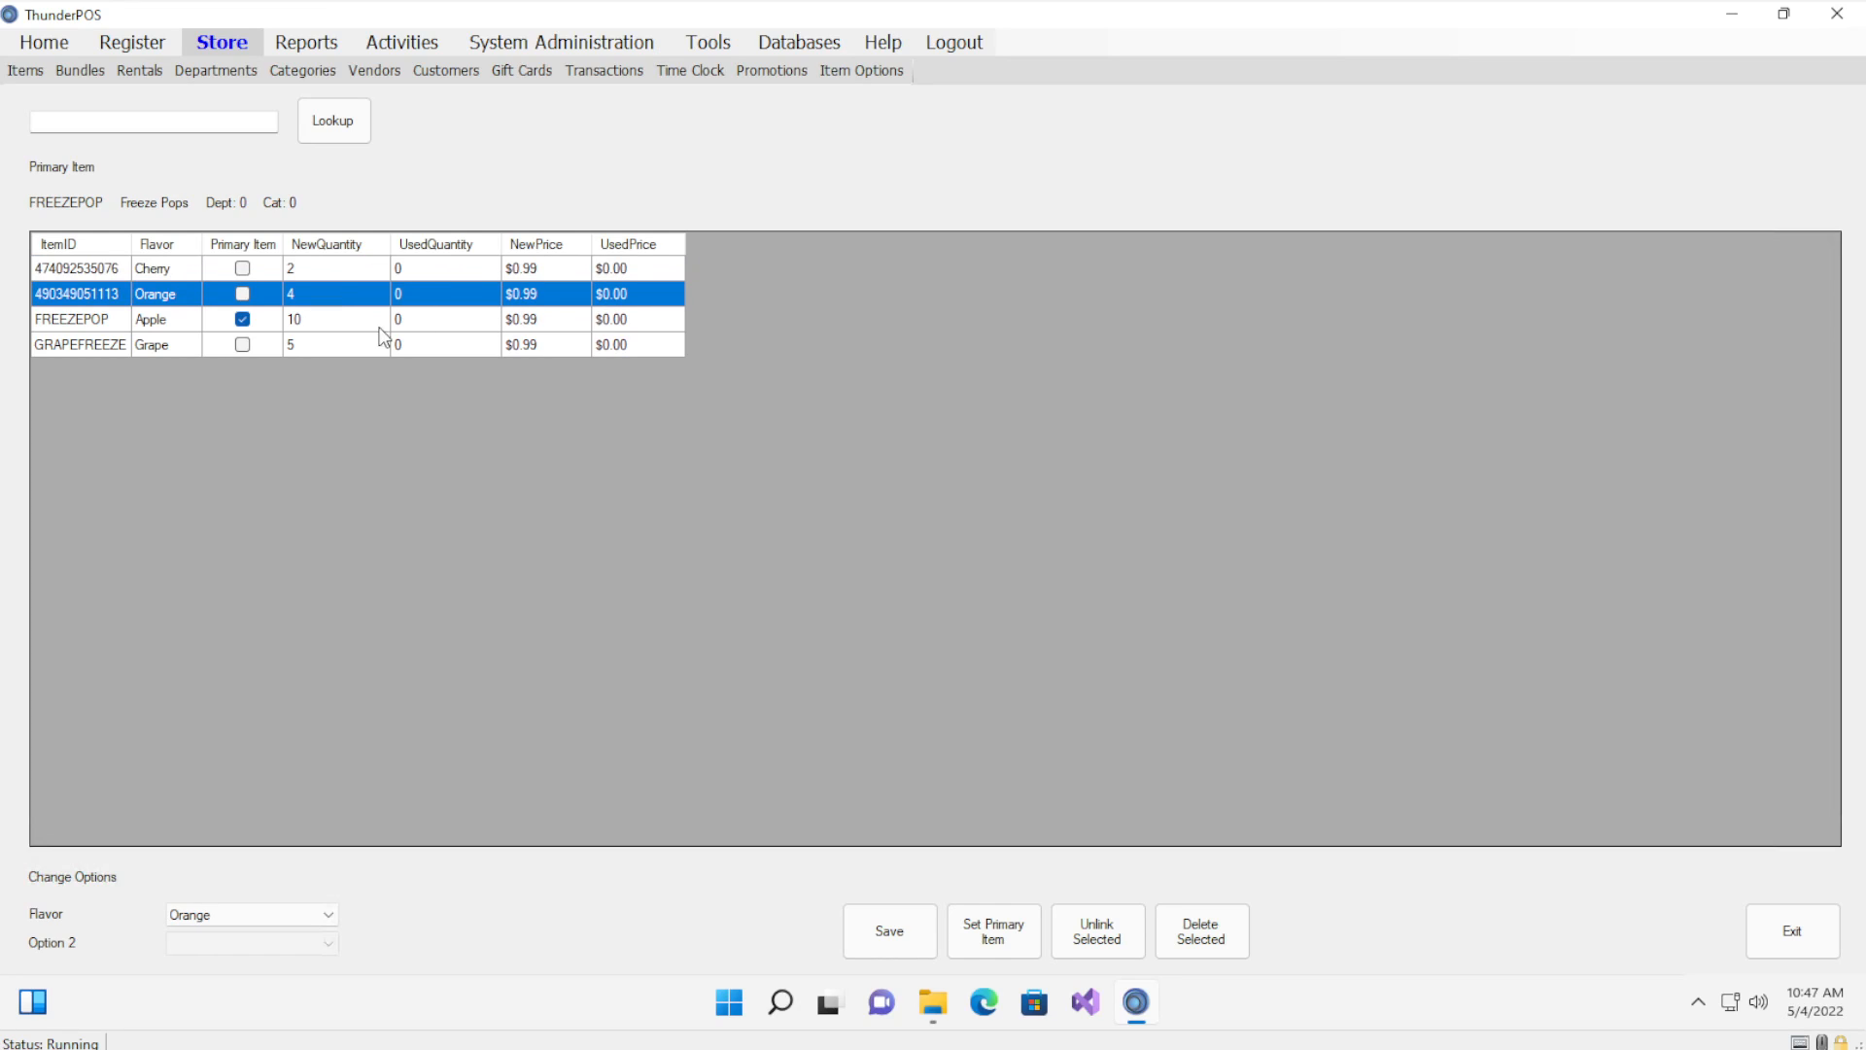